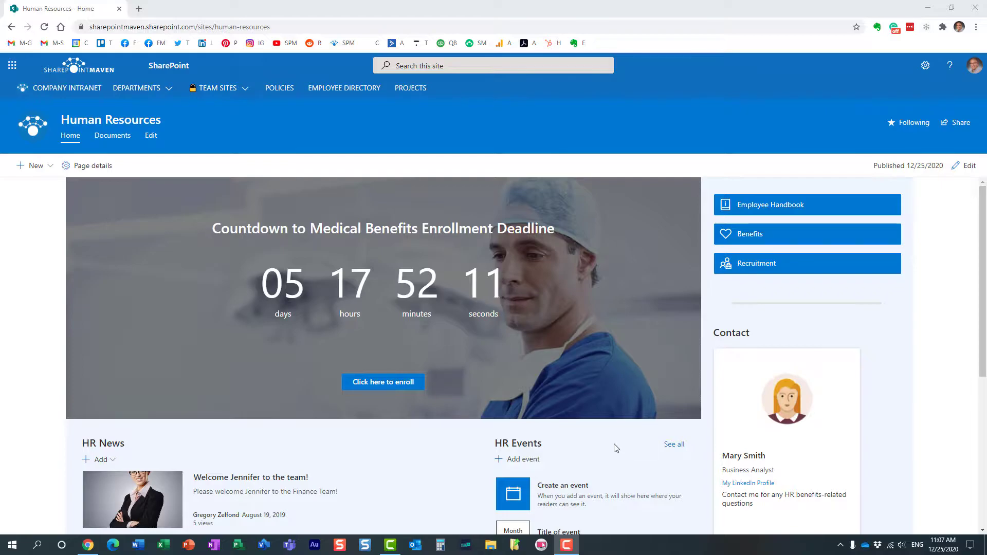
Look around the Human Resources home page, briefly opening site settings and the HR News add options
{"action": "scroll", "coordinate": [614, 447], "scroll_direction": "down", "scroll_amount": 1}
{"action": "scroll", "coordinate": [614, 447], "scroll_direction": "up", "scroll_amount": 1}
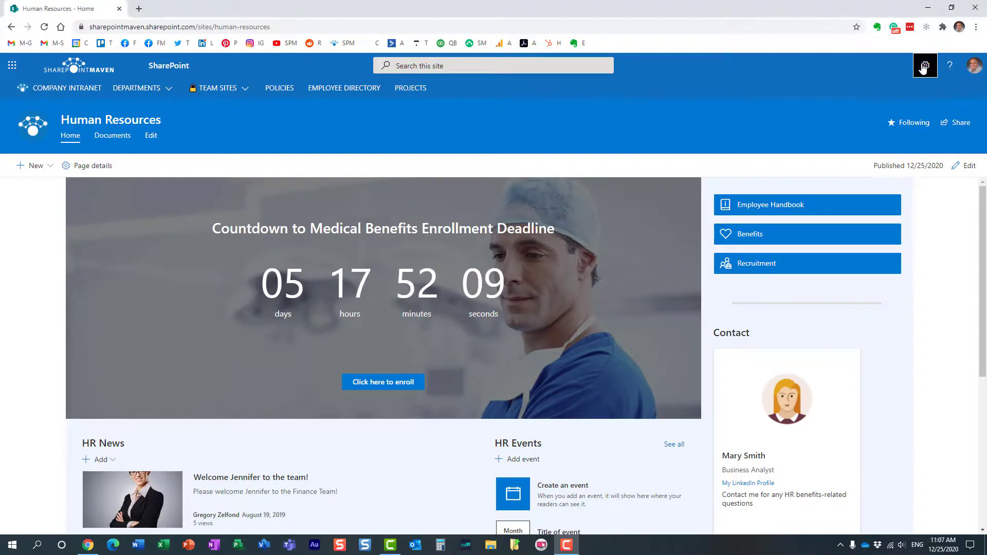
{"action": "left_click", "coordinate": [923, 67]}
{"action": "left_click", "coordinate": [972, 100]}
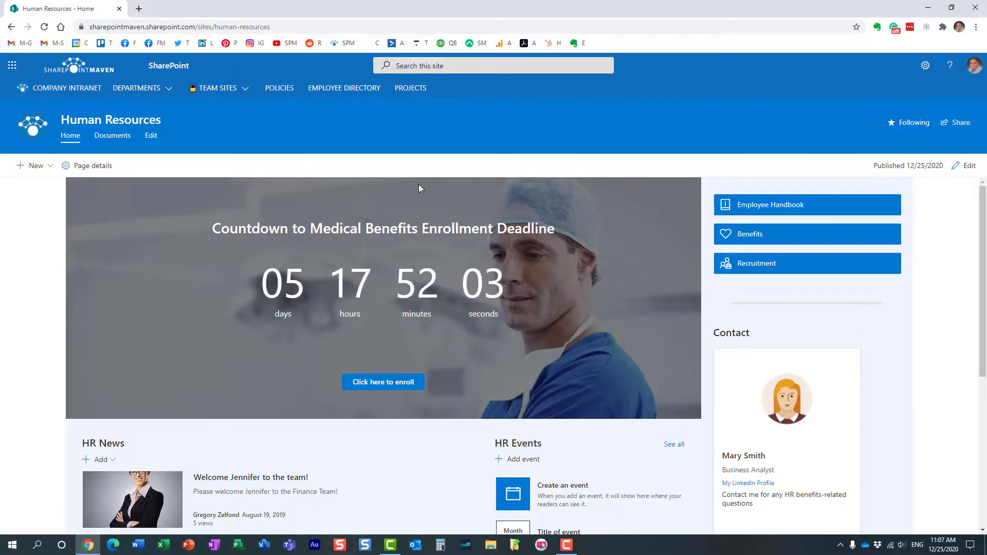
{"action": "left_click", "coordinate": [103, 459]}
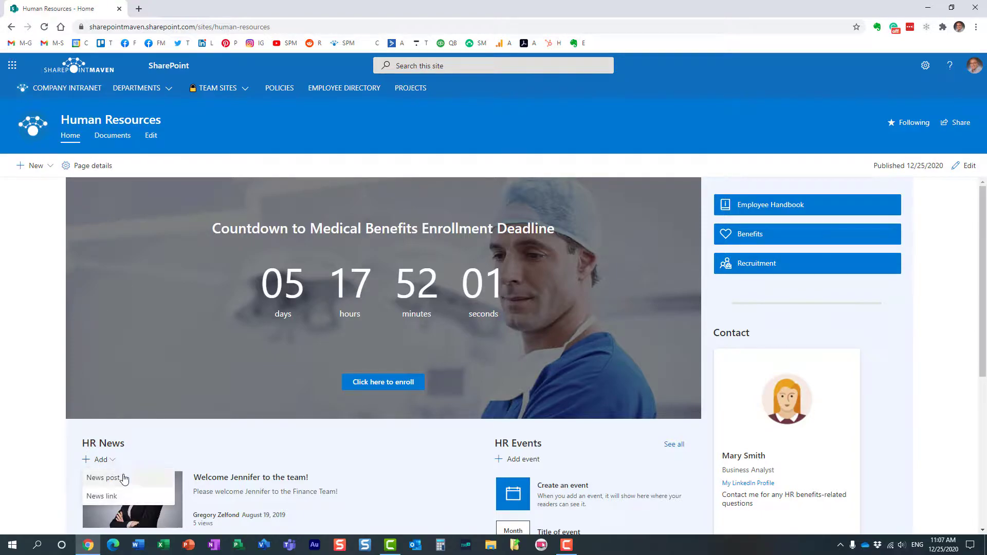
{"action": "left_click", "coordinate": [41, 411]}
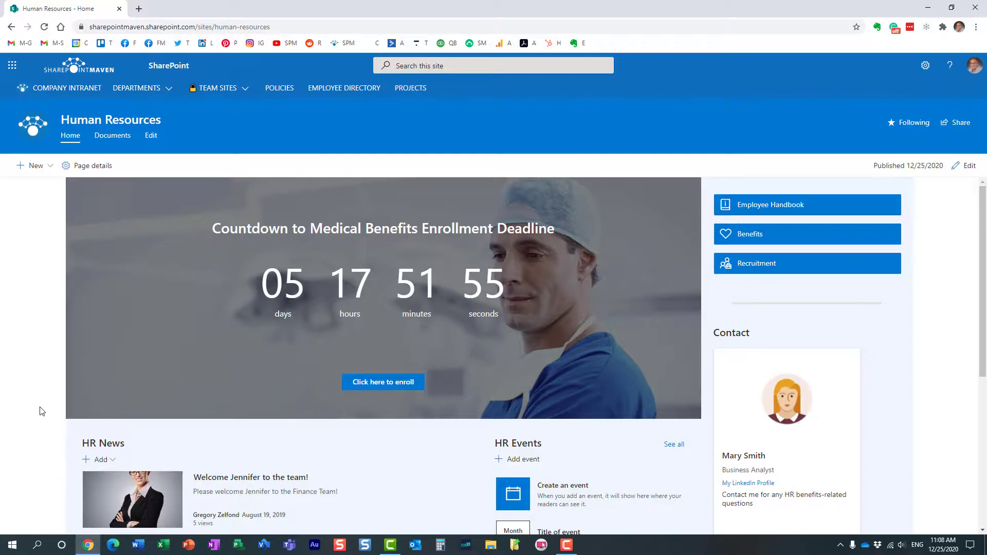
{"action": "scroll", "coordinate": [41, 411], "scroll_direction": "down", "scroll_amount": 1}
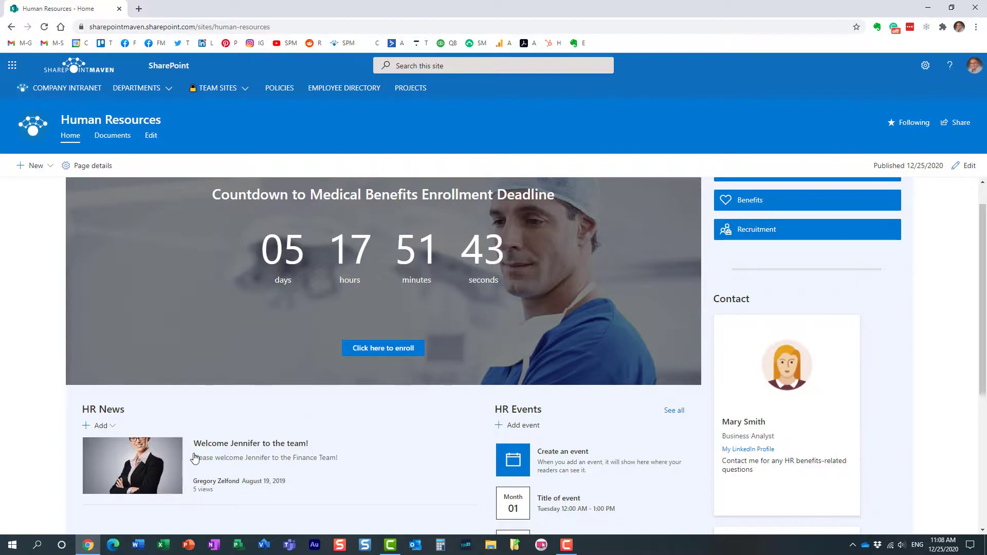
{"action": "left_click", "coordinate": [105, 426]}
{"action": "left_click", "coordinate": [180, 411]}
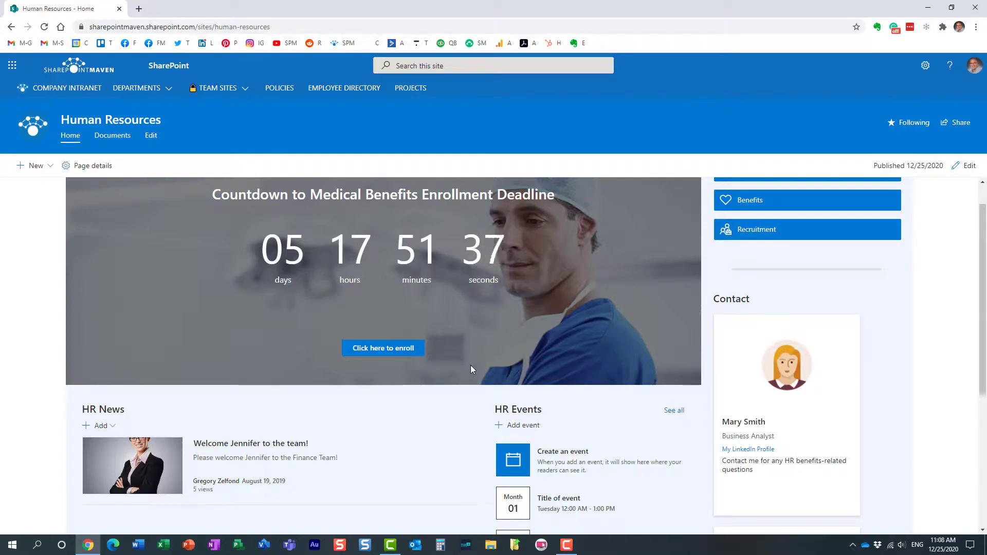
Create a Blank-template page titled 'Company BBQ' with body text 'Some info here' and publish it
{"action": "left_click", "coordinate": [924, 66]}
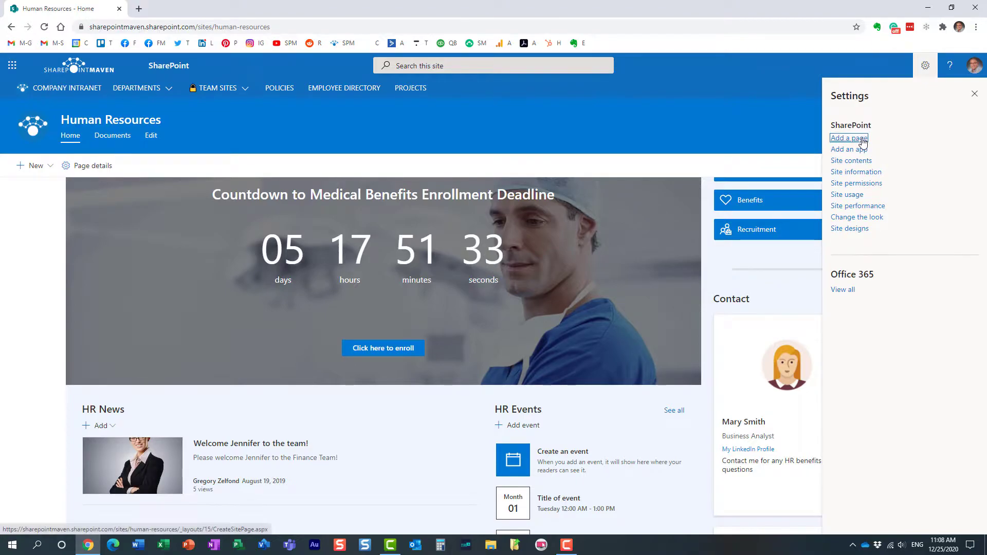
{"action": "left_click", "coordinate": [863, 142]}
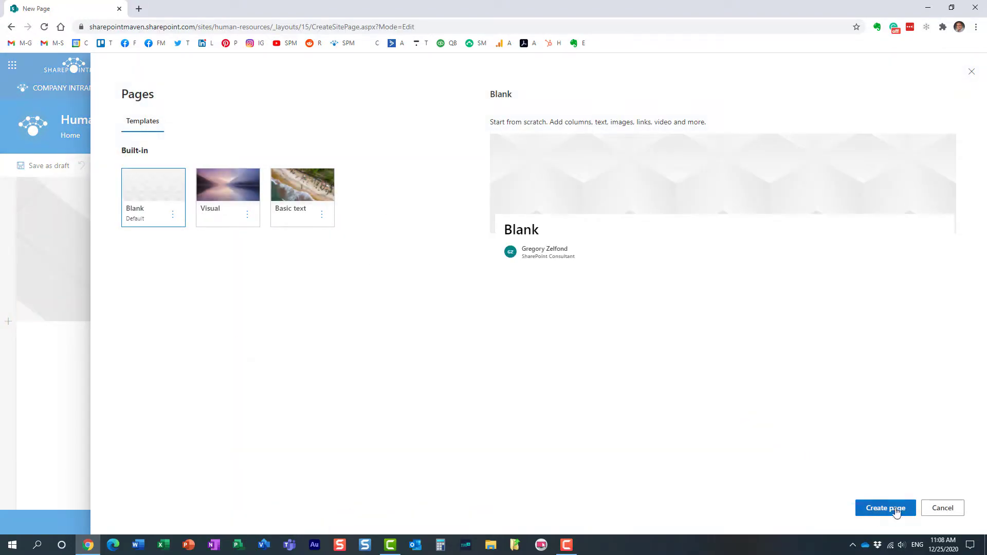
{"action": "left_click", "coordinate": [896, 511]}
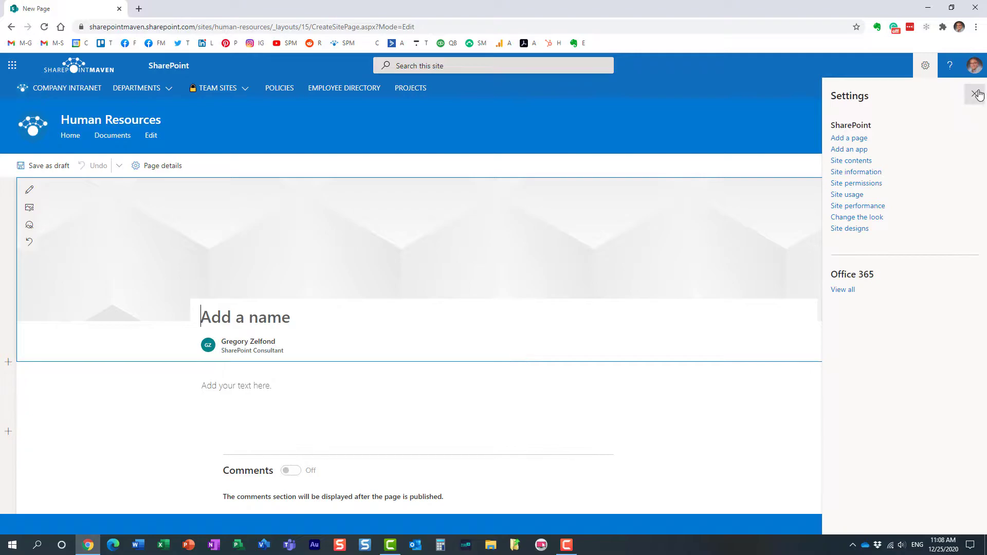
{"action": "left_click", "coordinate": [975, 94]}
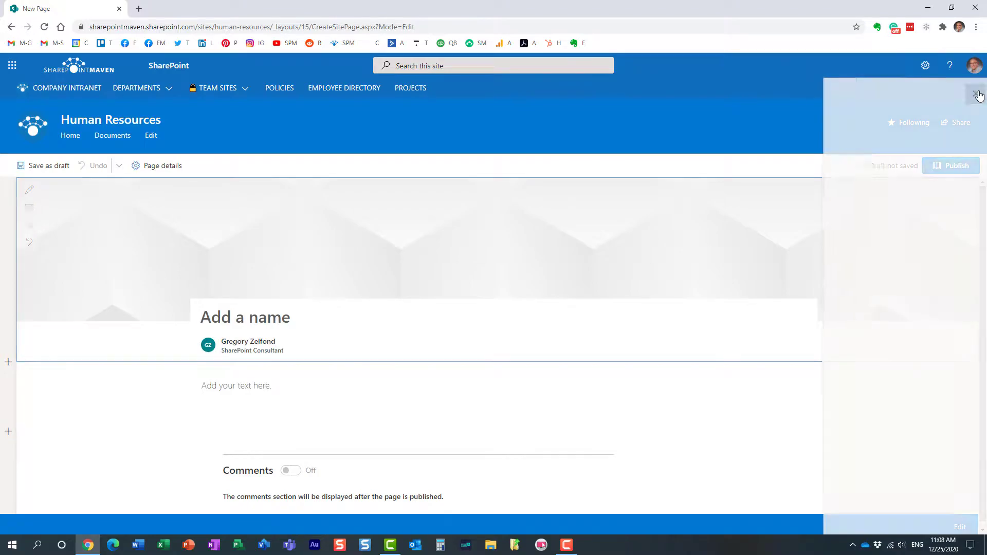
{"action": "left_click", "coordinate": [264, 312]}
{"action": "type", "text": "Company BBQ"}
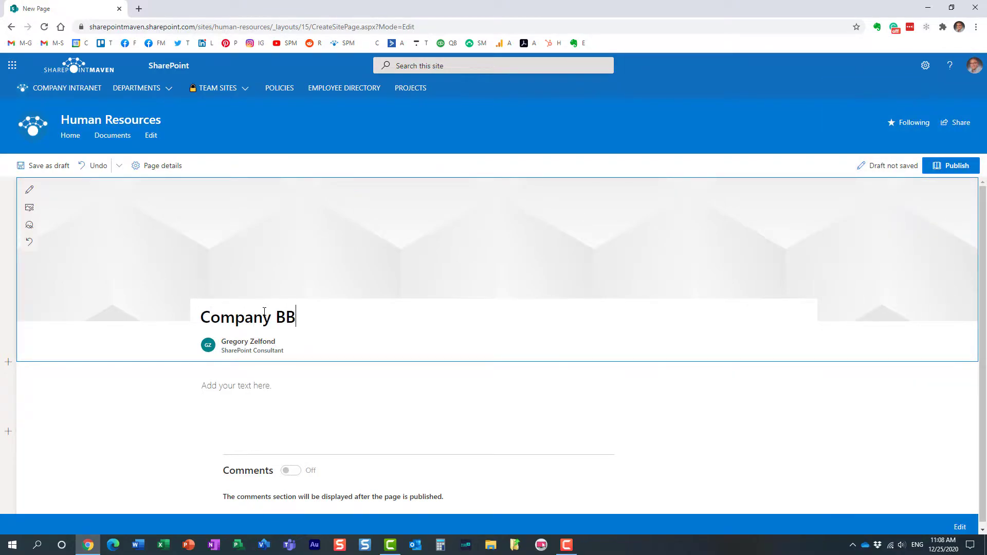
{"action": "left_click", "coordinate": [251, 386]}
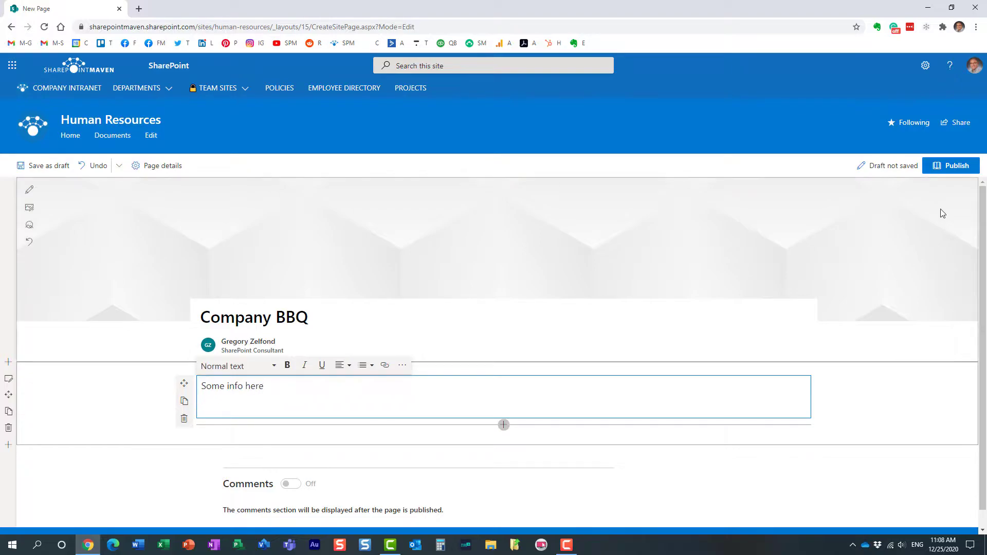
{"action": "left_click", "coordinate": [957, 166]}
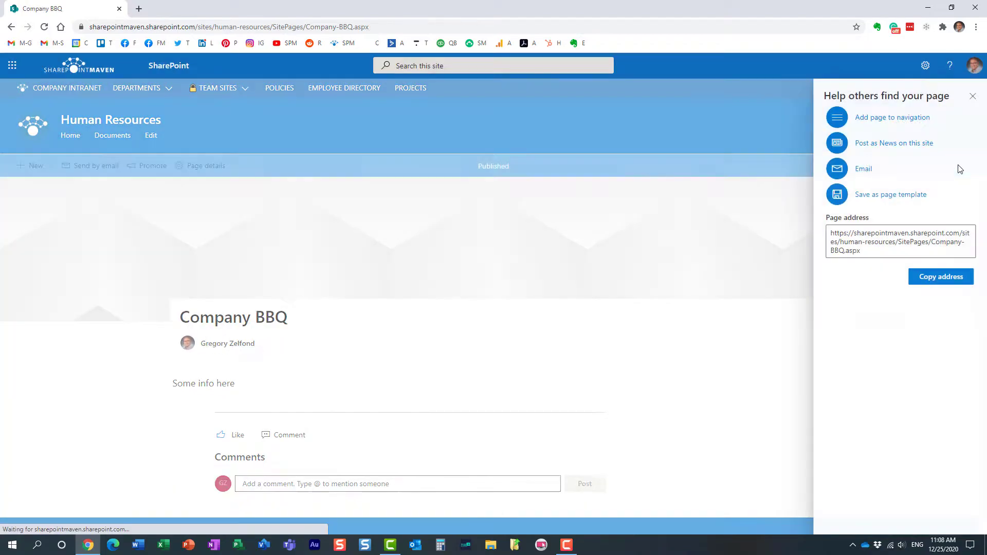
Dismiss the page-promotion suggestions and return to the Human Resources home page
{"action": "left_click", "coordinate": [972, 97]}
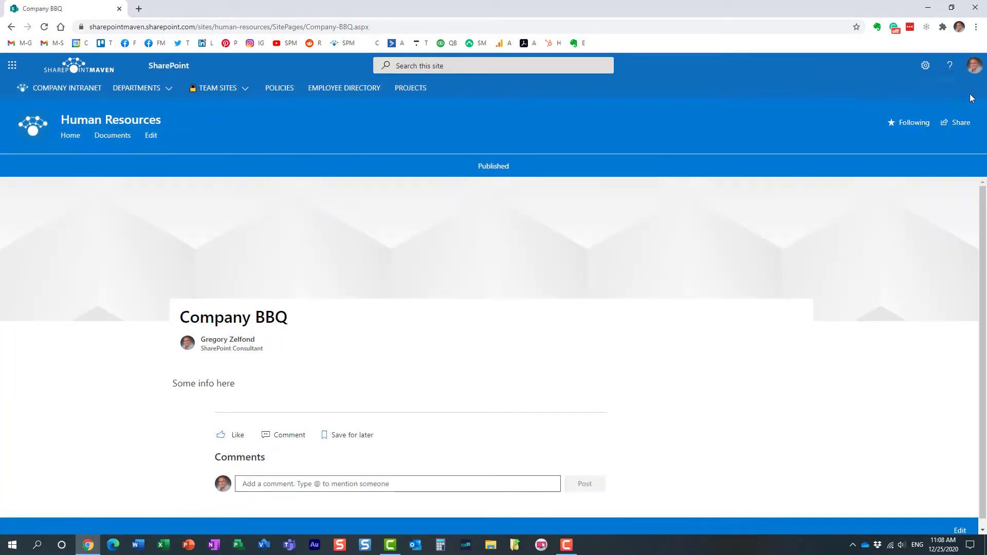
{"action": "left_click", "coordinate": [71, 135]}
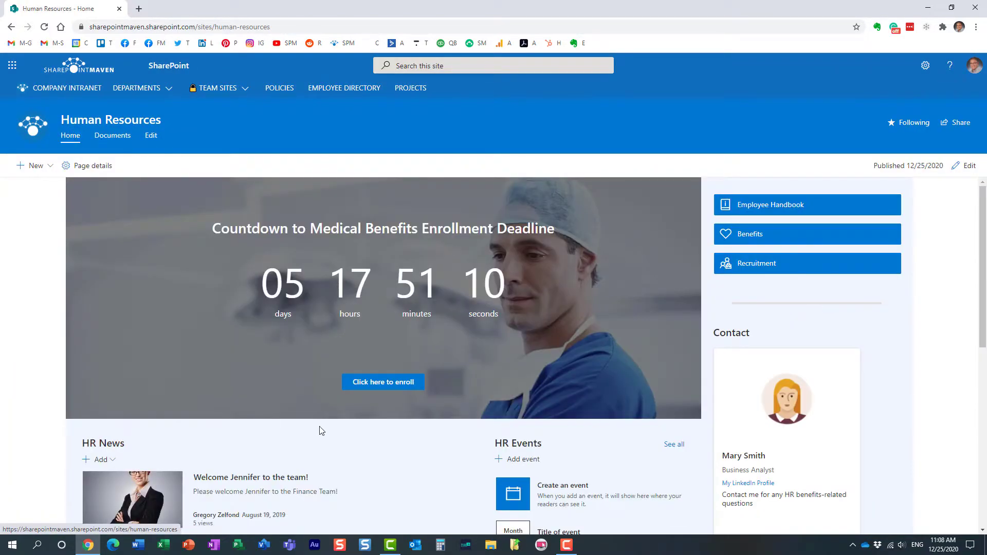
{"action": "scroll", "coordinate": [313, 465], "scroll_direction": "down", "scroll_amount": 2}
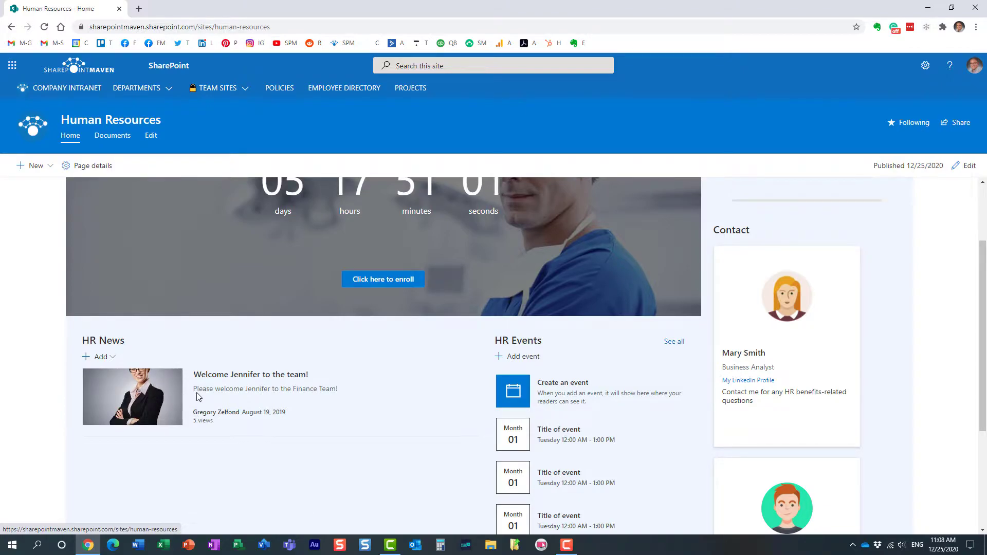
Open the Site Pages library from Site contents and select, then deselect, the Company-BBQ.aspx row
{"action": "left_click", "coordinate": [925, 65]}
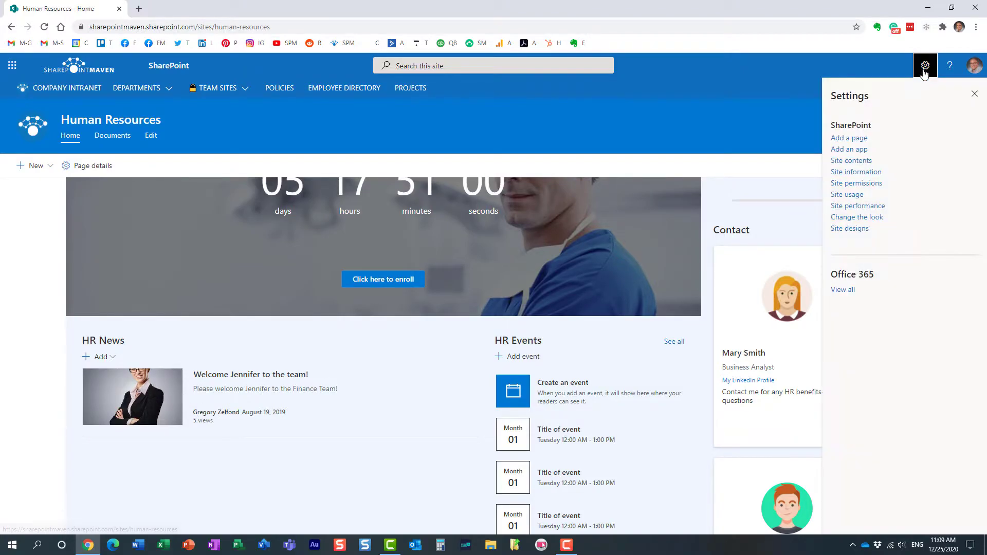
{"action": "left_click", "coordinate": [867, 161]}
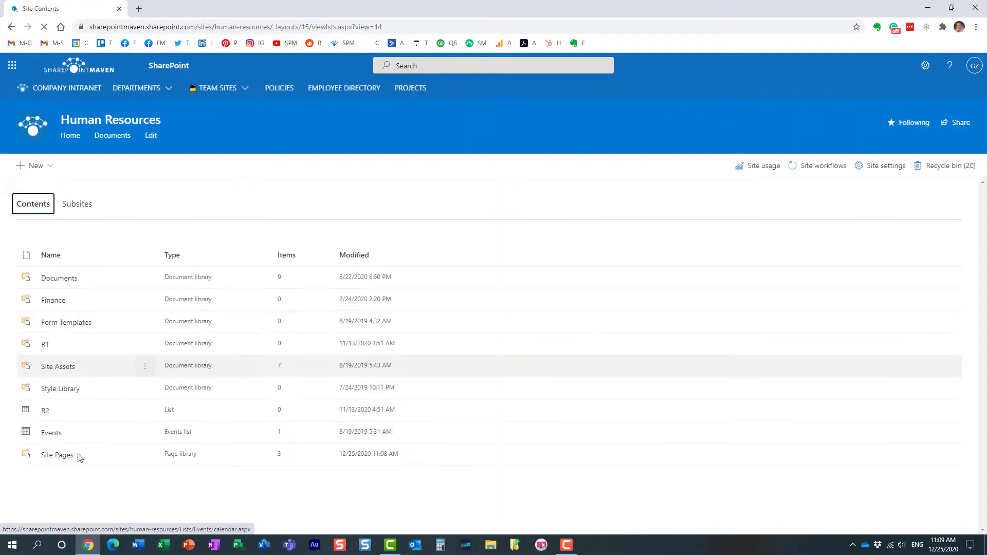
{"action": "left_click", "coordinate": [61, 459]}
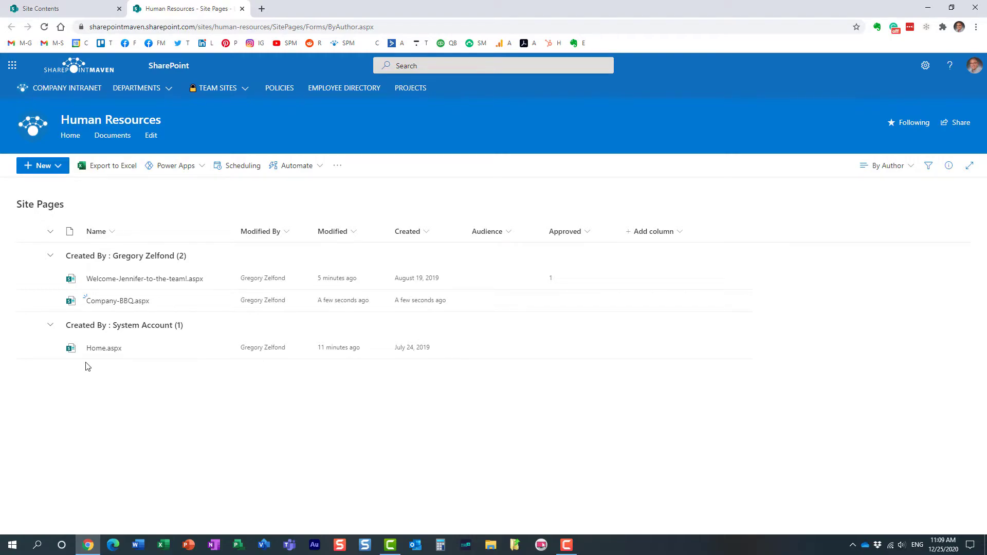
{"action": "left_click", "coordinate": [28, 301]}
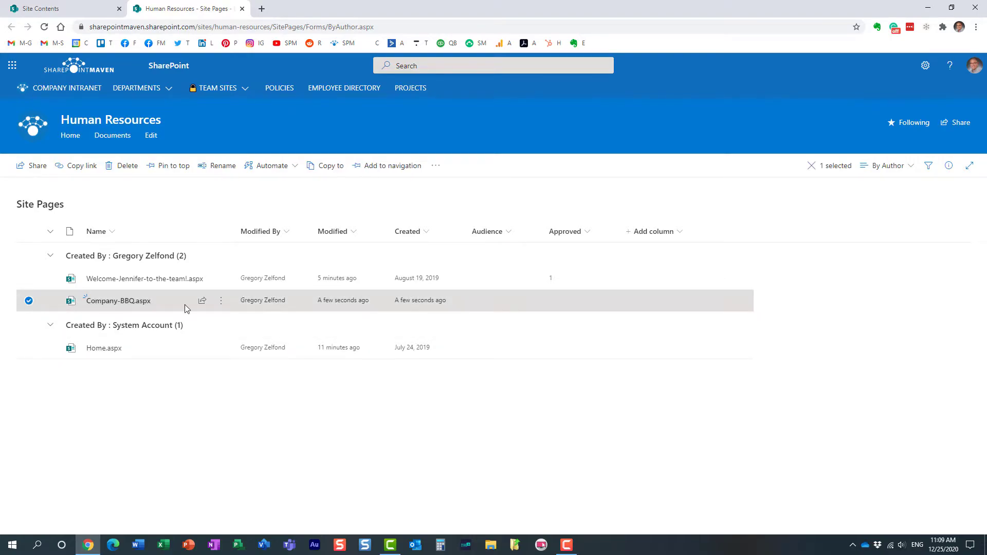
{"action": "mouse_move", "coordinate": [126, 302]}
{"action": "left_click", "coordinate": [169, 428]}
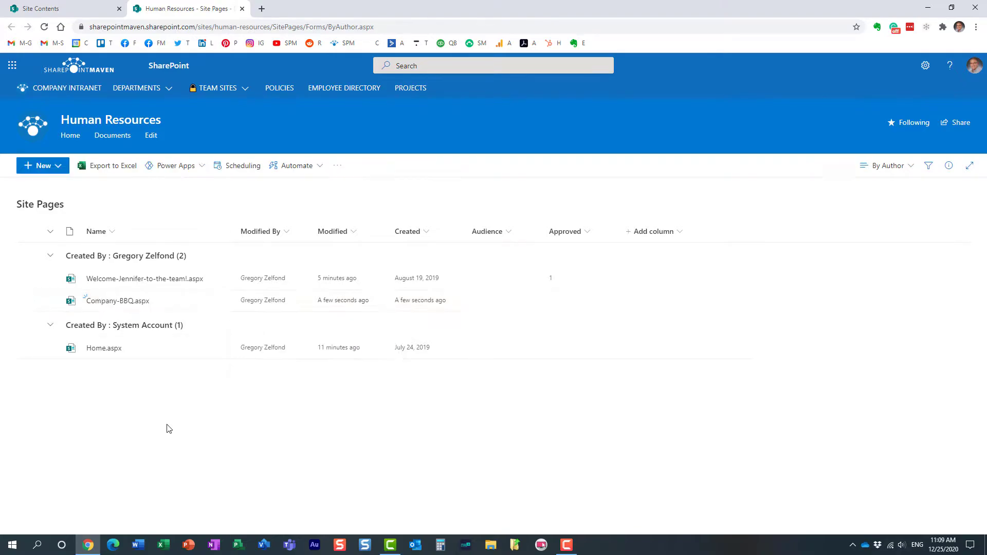
{"action": "mouse_move", "coordinate": [124, 304]}
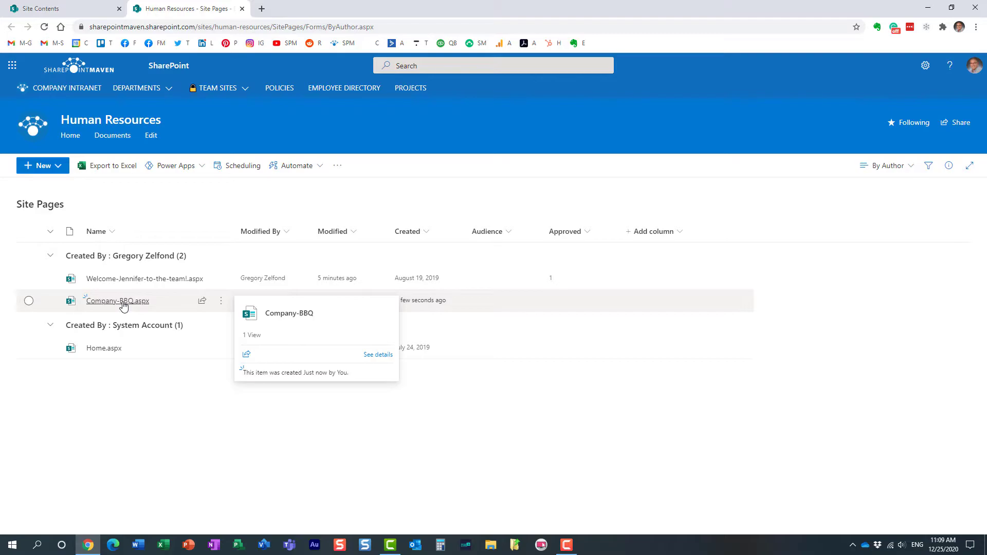
Open Company-BBQ.aspx and promote it with 'Post as News on this site'
{"action": "left_click", "coordinate": [124, 305]}
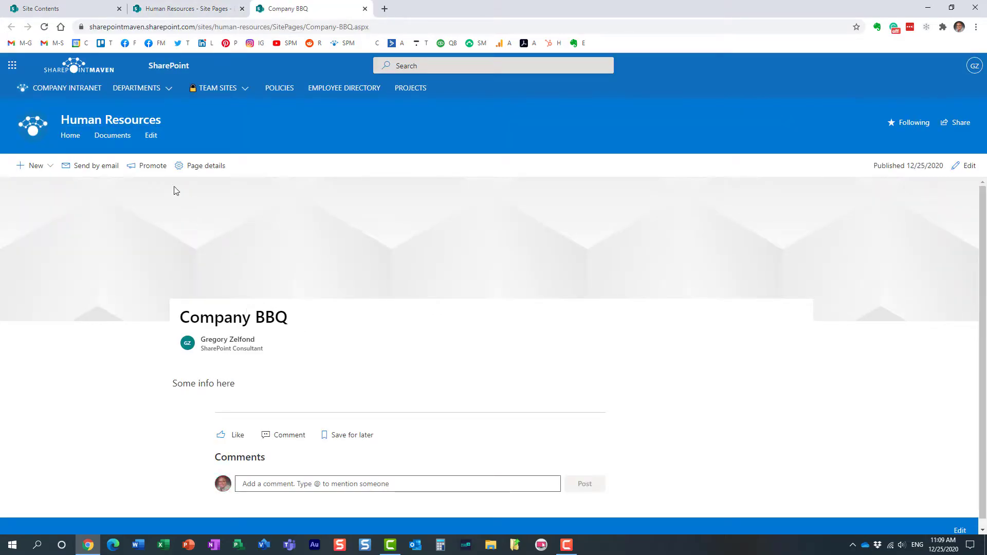
{"action": "left_click", "coordinate": [149, 171]}
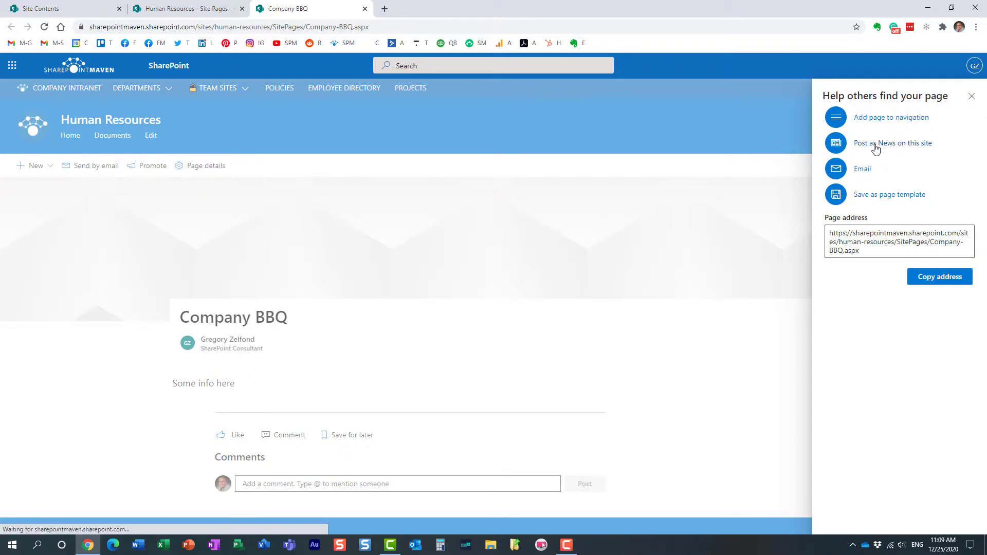
{"action": "left_click", "coordinate": [909, 153]}
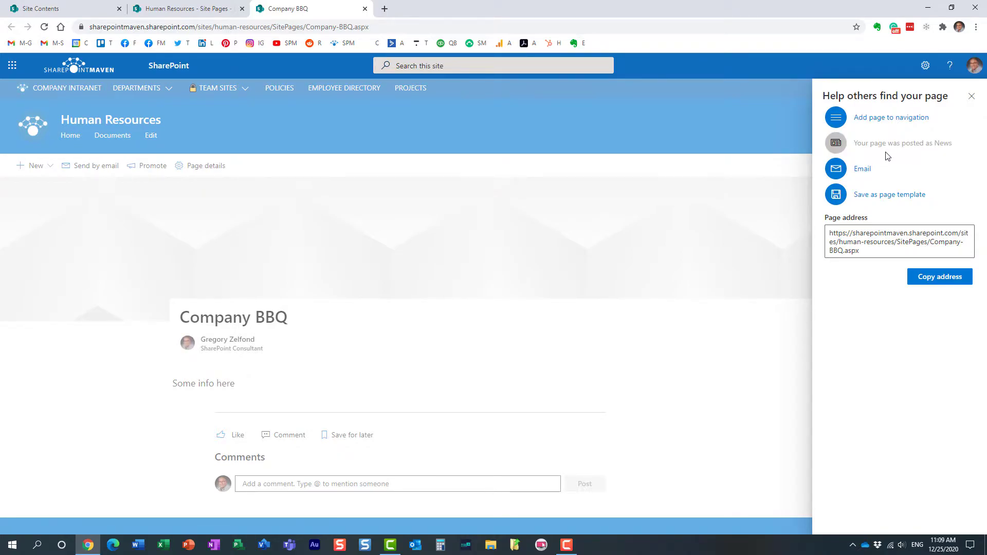
{"action": "left_click", "coordinate": [971, 97]}
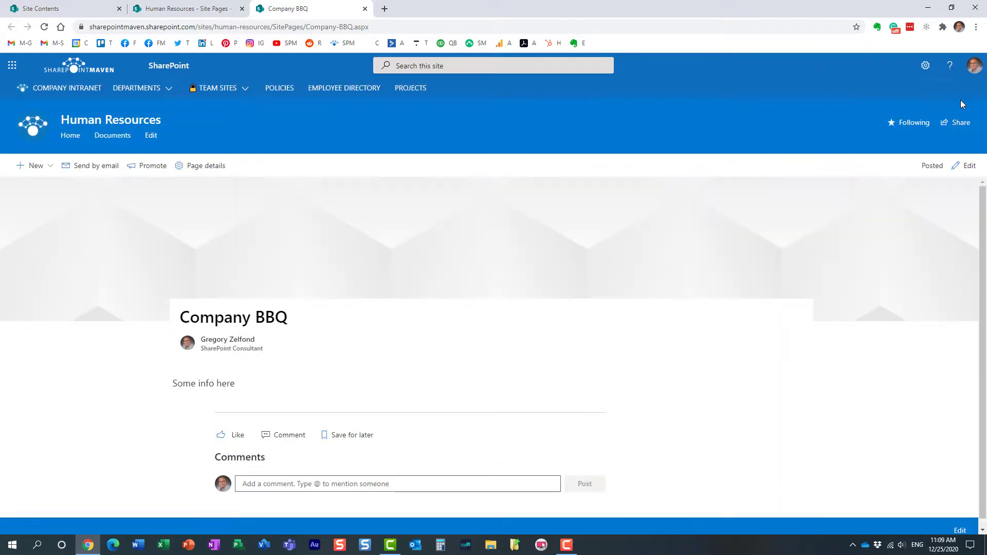
Check Company-BBQ.aspx in the Site Pages library, then go back to the Human Resources home page
{"action": "left_click", "coordinate": [80, 137]}
{"action": "scroll", "coordinate": [165, 411], "scroll_direction": "down", "scroll_amount": 2}
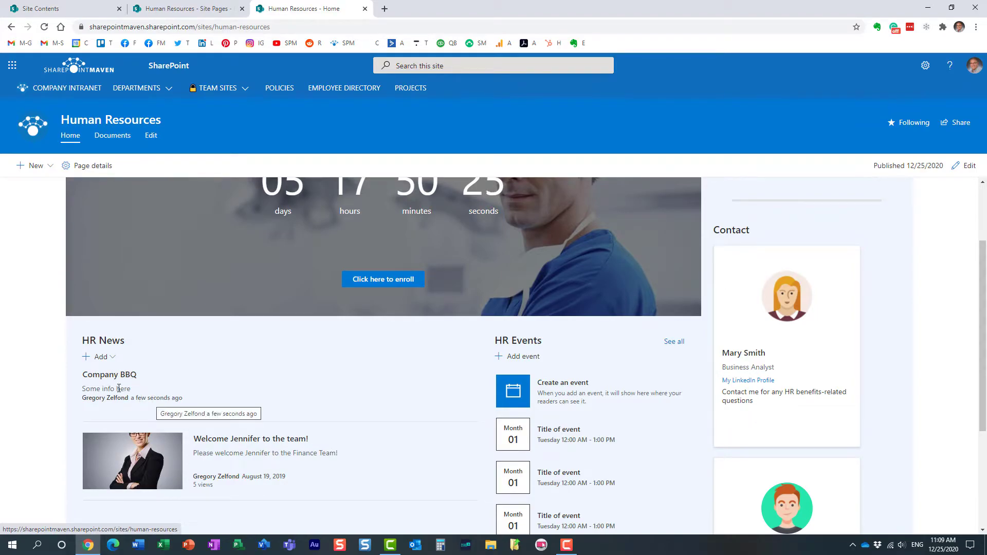
{"action": "left_click", "coordinate": [925, 65]}
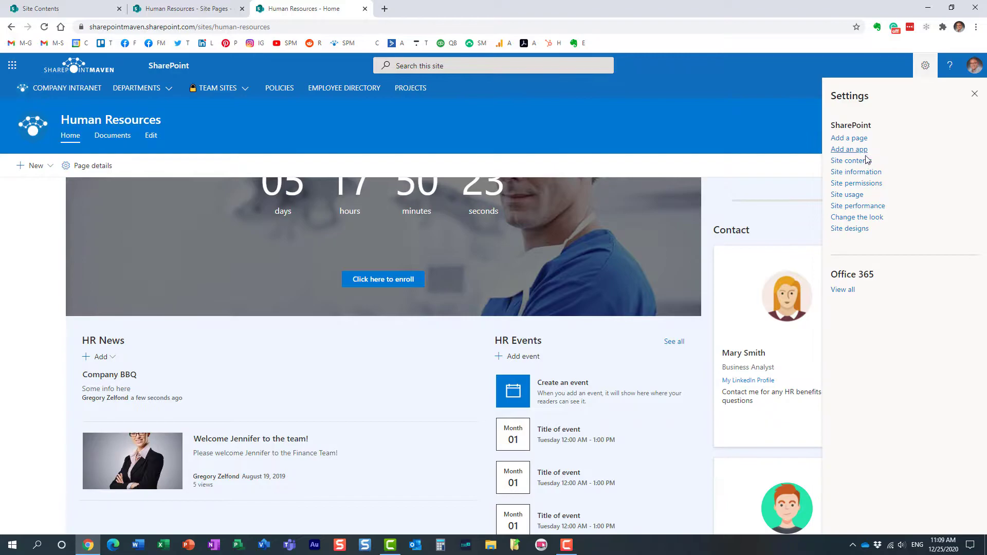
{"action": "left_click", "coordinate": [866, 164]}
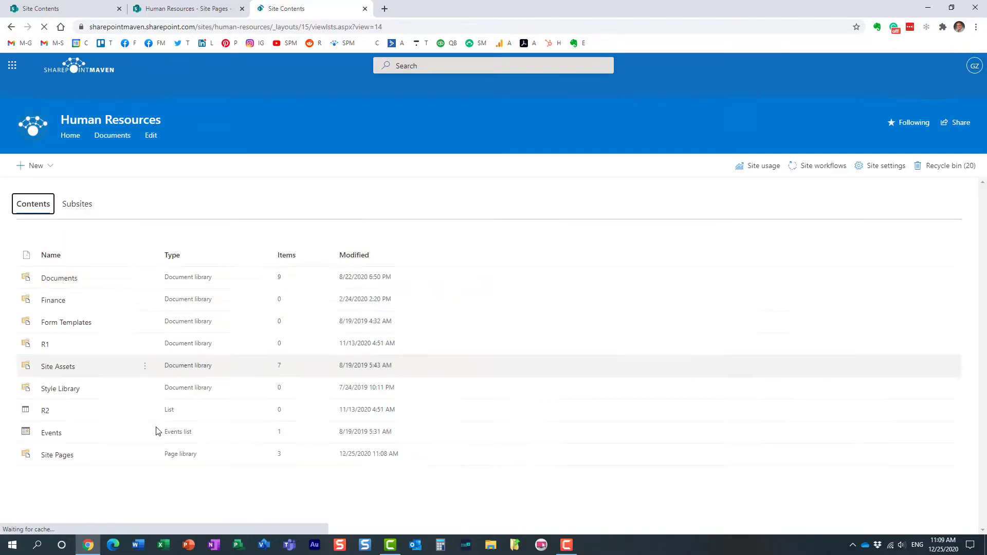
{"action": "left_click", "coordinate": [72, 457]}
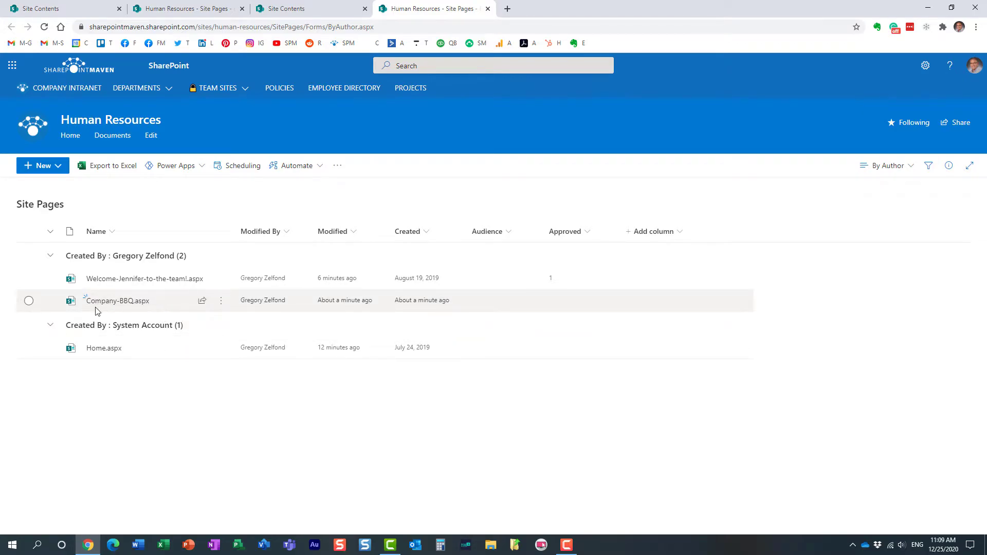
{"action": "mouse_move", "coordinate": [123, 307]}
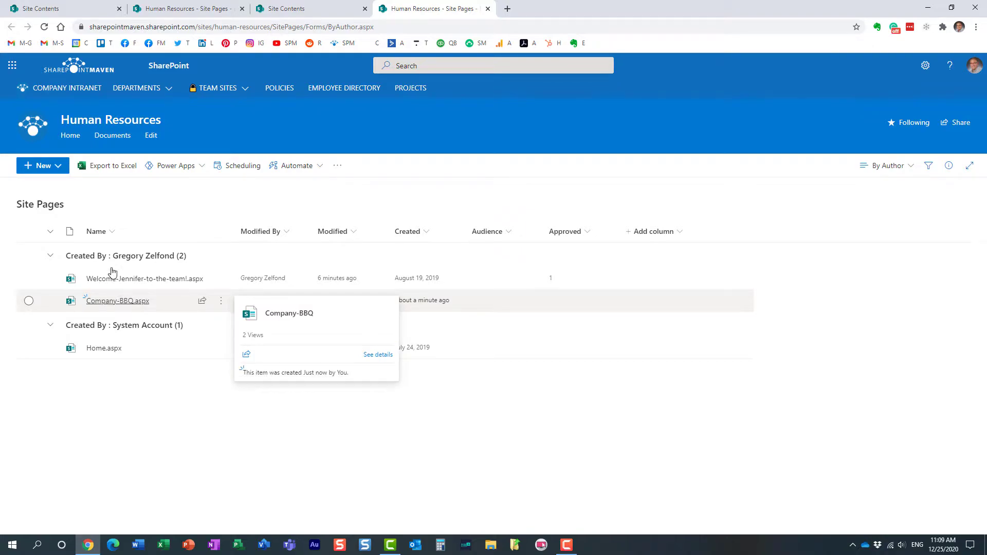
{"action": "left_click", "coordinate": [68, 137]}
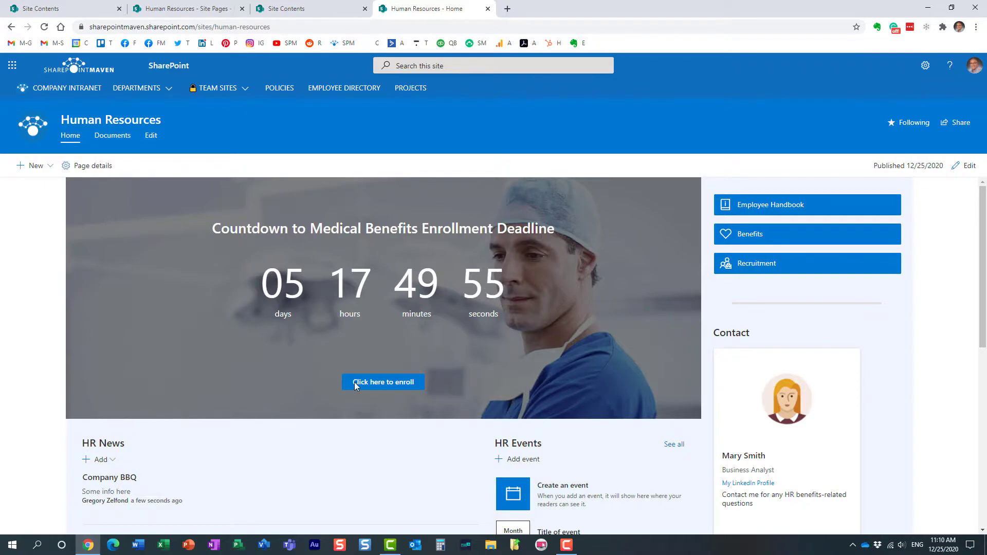
Add a Blank HR News post titled 'Some news post' with body 'some news here' and post it
{"action": "scroll", "coordinate": [169, 448], "scroll_direction": "down", "scroll_amount": 2}
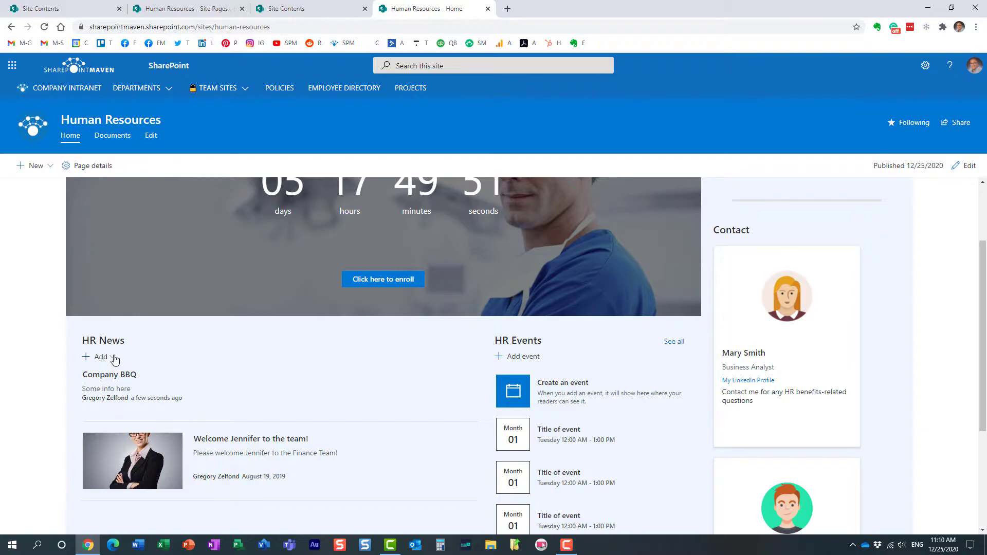
{"action": "left_click", "coordinate": [113, 358]}
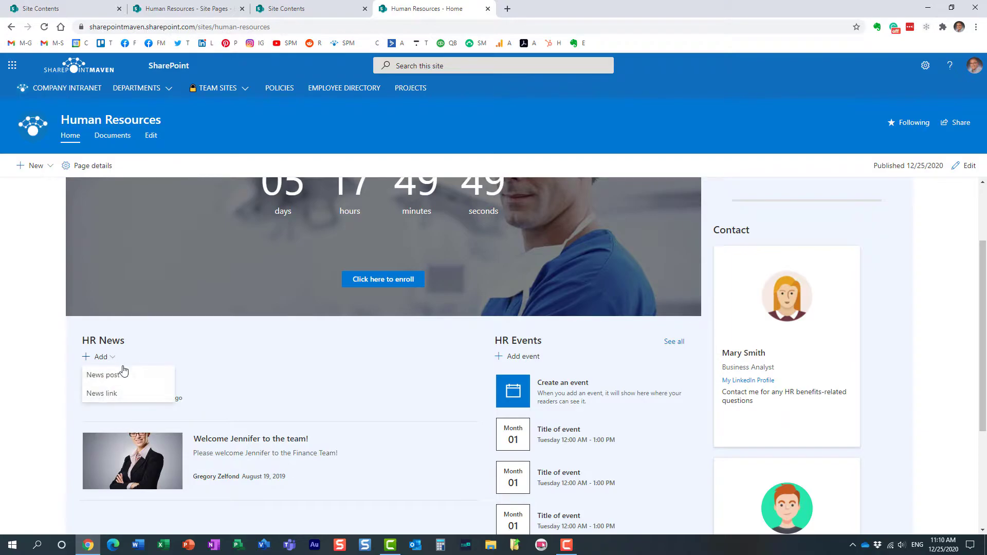
{"action": "left_click", "coordinate": [130, 381]}
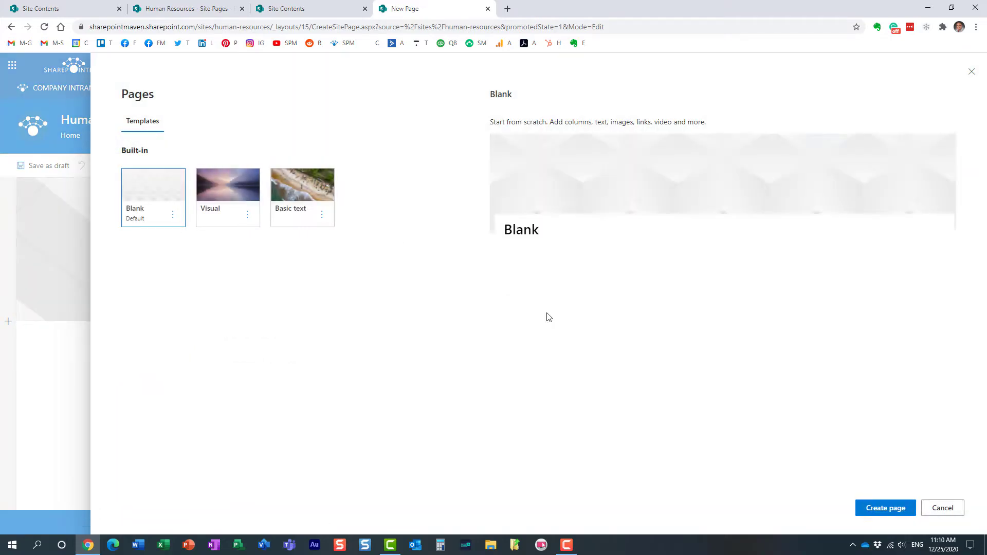
{"action": "left_click", "coordinate": [872, 513]}
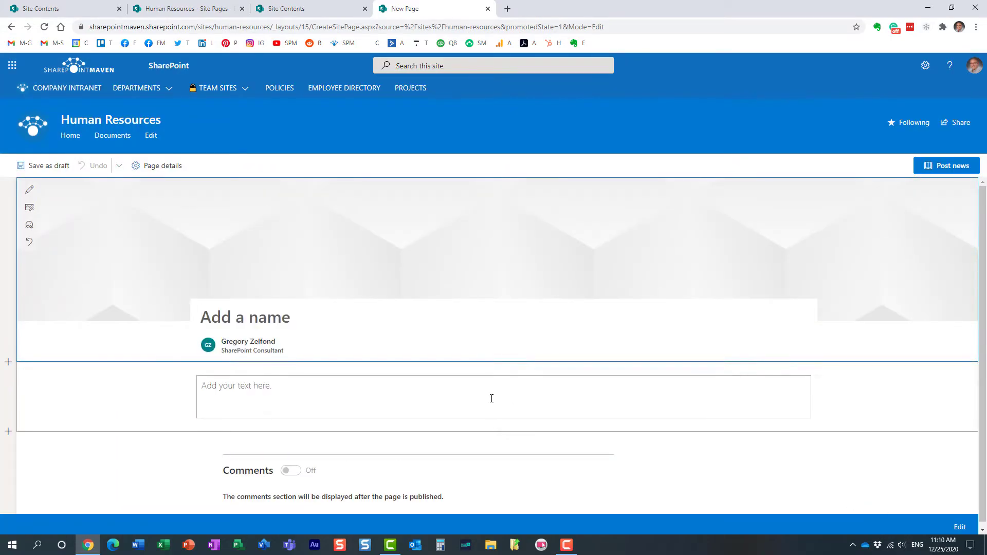
{"action": "type", "text": "Some ne"}
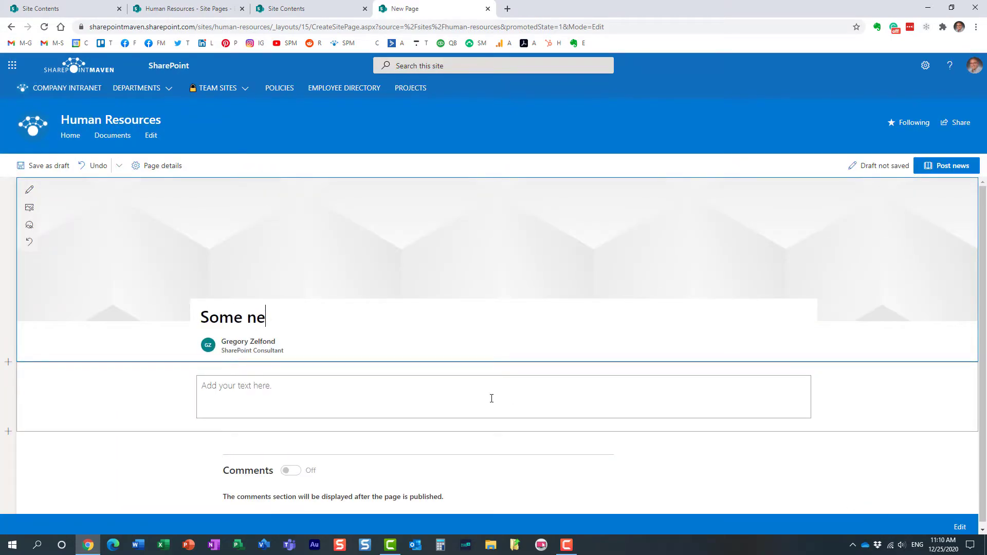
{"action": "type", "text": "ws post"}
{"action": "left_click", "coordinate": [264, 389]}
{"action": "type", "text": "som"}
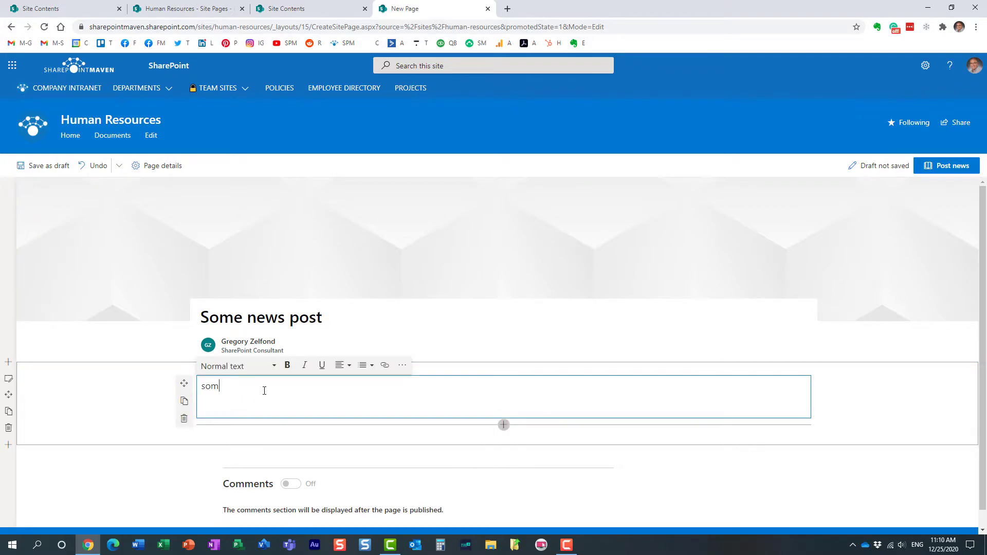
{"action": "type", "text": "e news here"}
{"action": "left_click", "coordinate": [956, 165]}
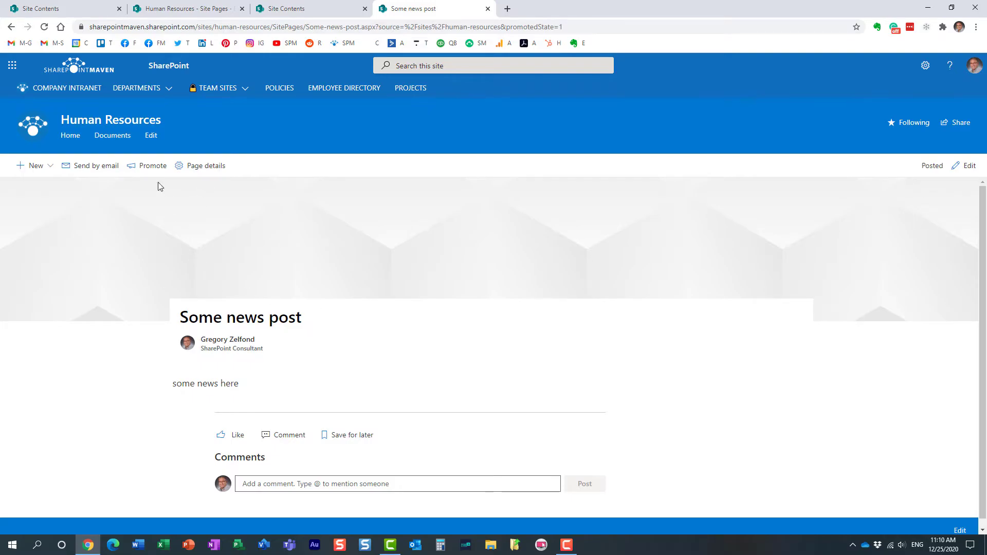
Save the post via Promote as a page template named 'Some news post', after clearing the blank-name error
{"action": "left_click", "coordinate": [153, 166]}
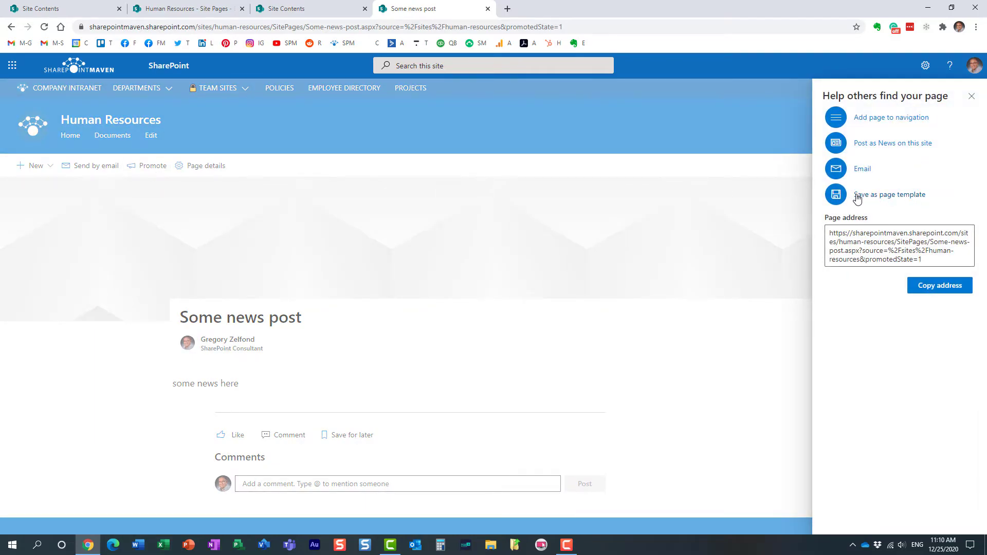
{"action": "left_click", "coordinate": [897, 199]}
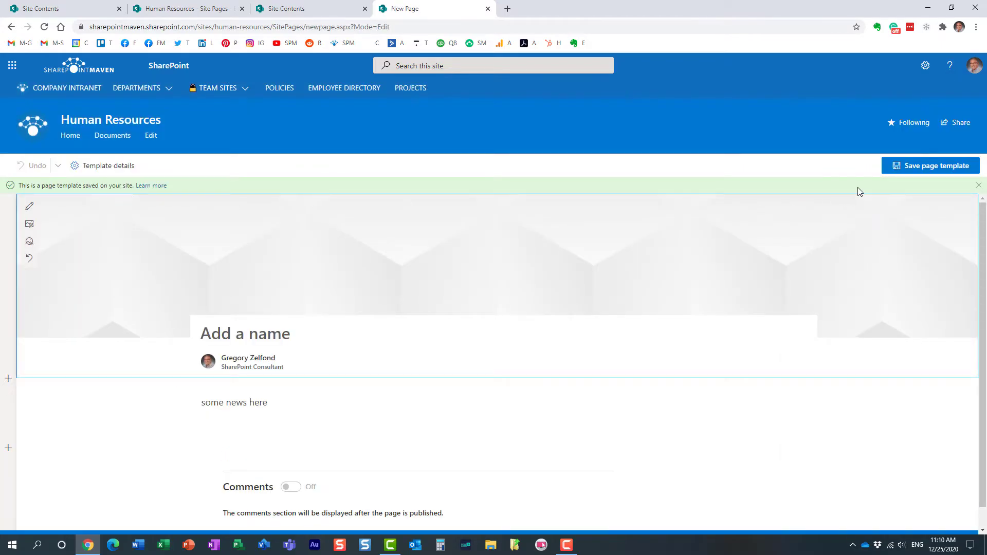
{"action": "left_click", "coordinate": [928, 167]}
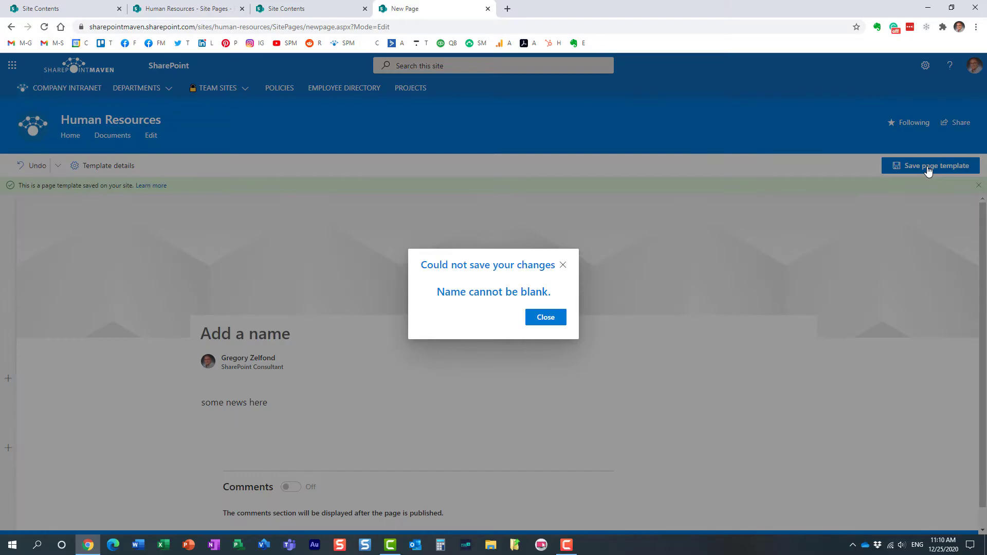
{"action": "left_click", "coordinate": [535, 322]}
{"action": "left_click", "coordinate": [243, 335]}
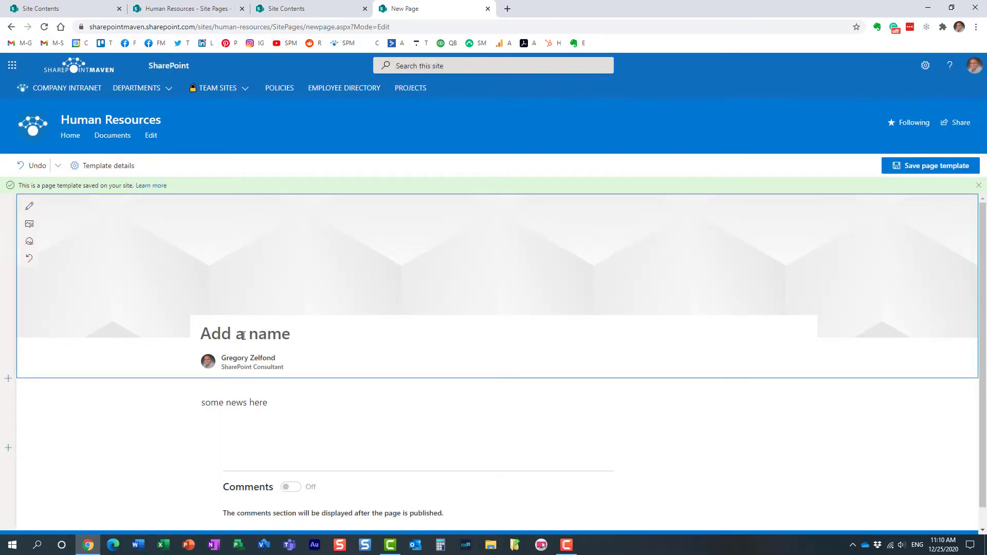
{"action": "type", "text": "Some news post"}
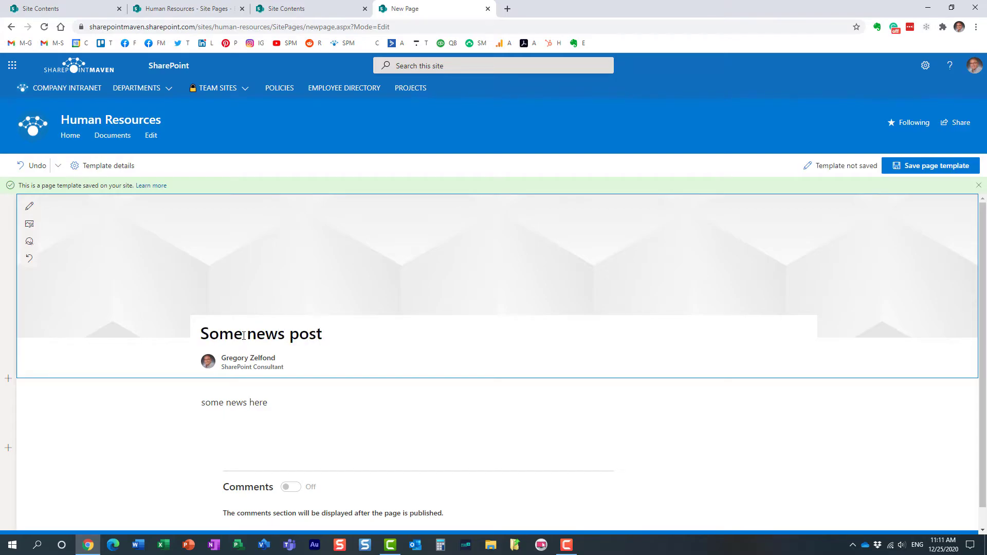
{"action": "left_click", "coordinate": [936, 169]}
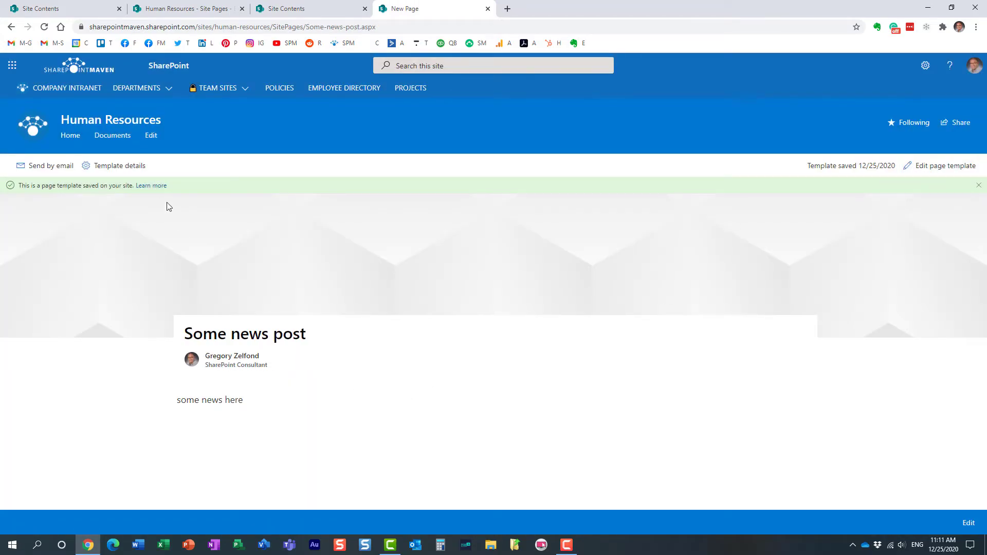
Check the Site Pages Templates folder for the saved template, then return to the Human Resources home page
{"action": "left_click", "coordinate": [925, 65]}
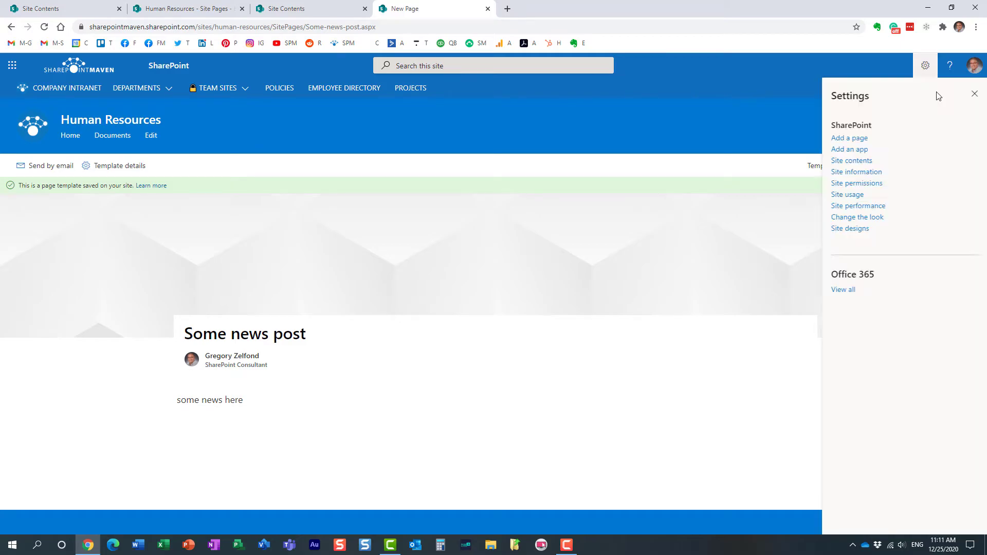
{"action": "left_click", "coordinate": [862, 161]}
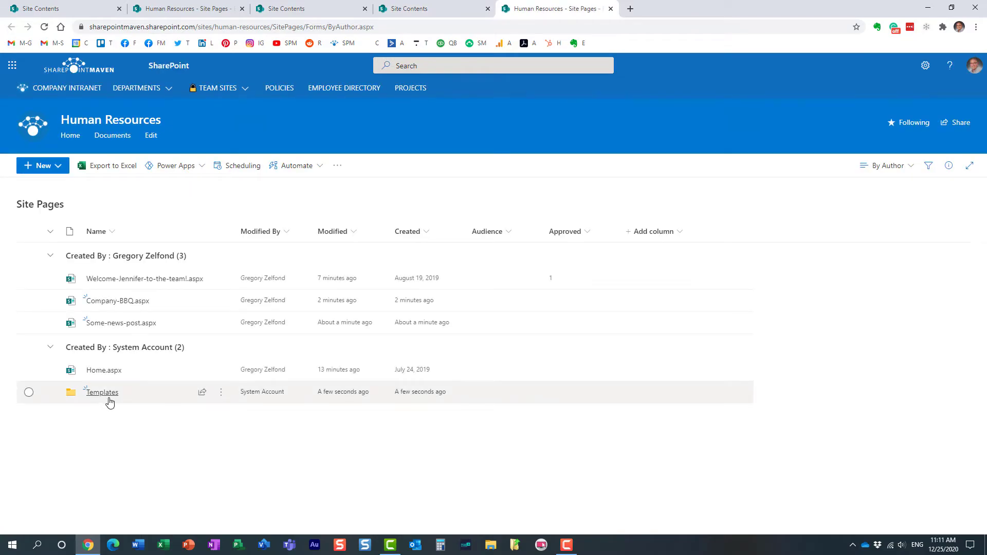
{"action": "left_click", "coordinate": [106, 394]}
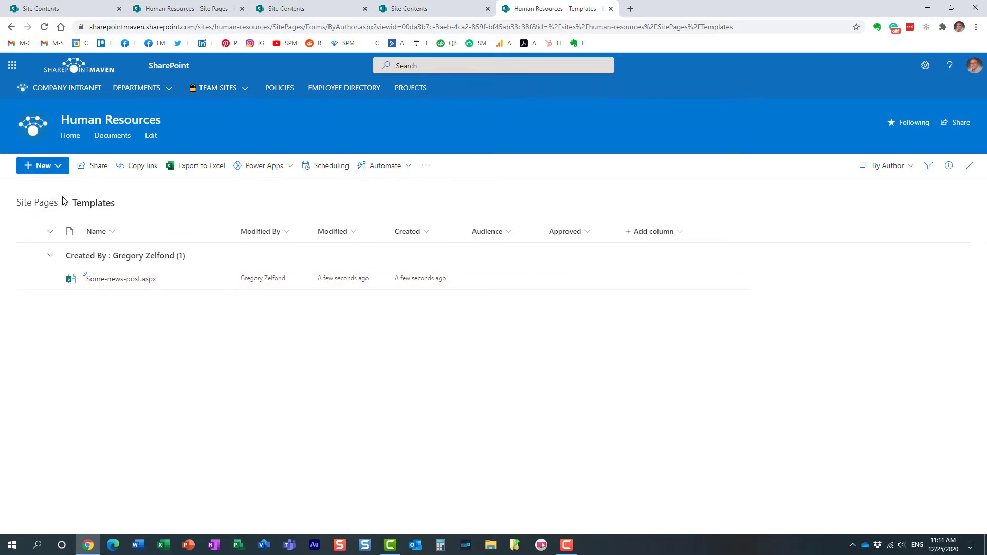
{"action": "left_click", "coordinate": [45, 204]}
{"action": "left_click", "coordinate": [69, 136]}
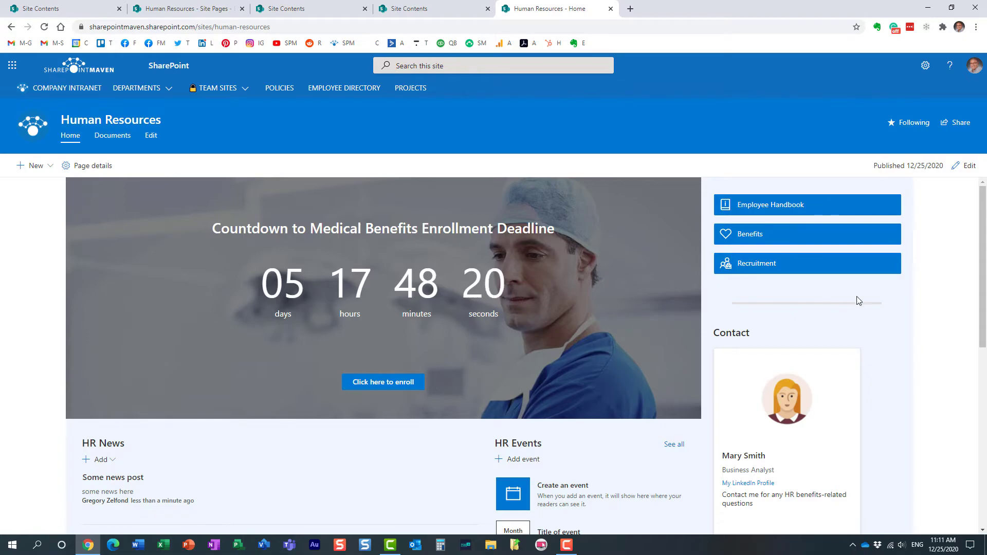
Create a new page from the saved 'Some news post' template
{"action": "left_click", "coordinate": [925, 73]}
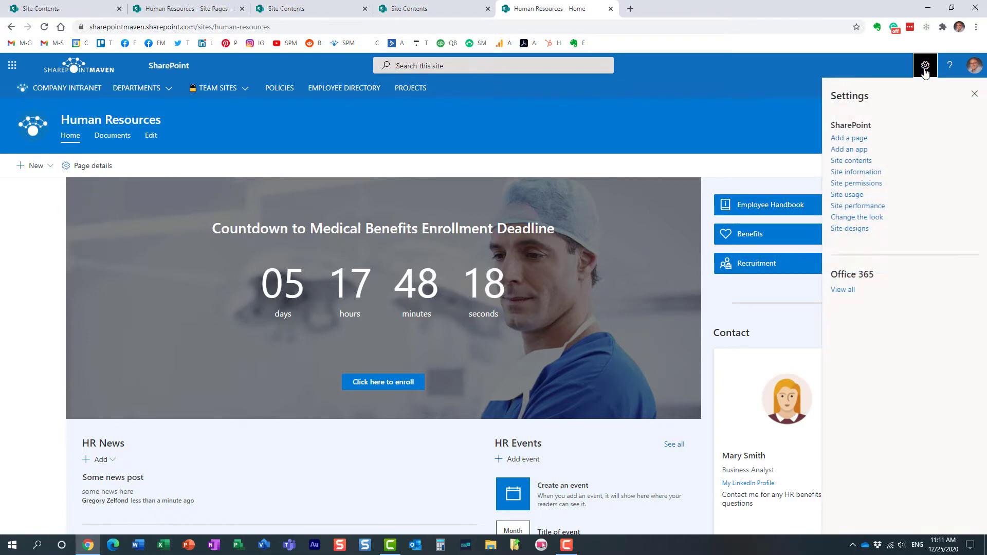
{"action": "left_click", "coordinate": [853, 139]}
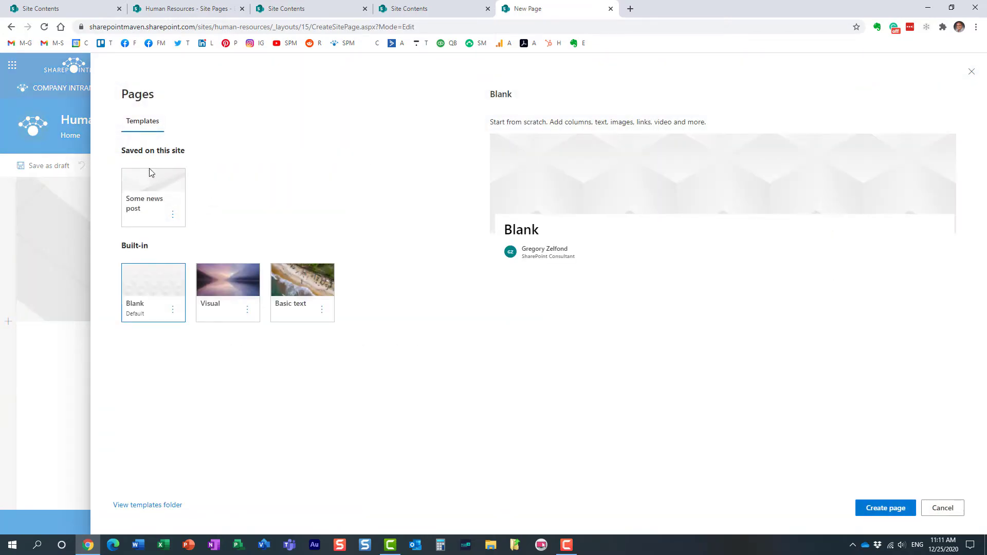
{"action": "left_click", "coordinate": [156, 185]}
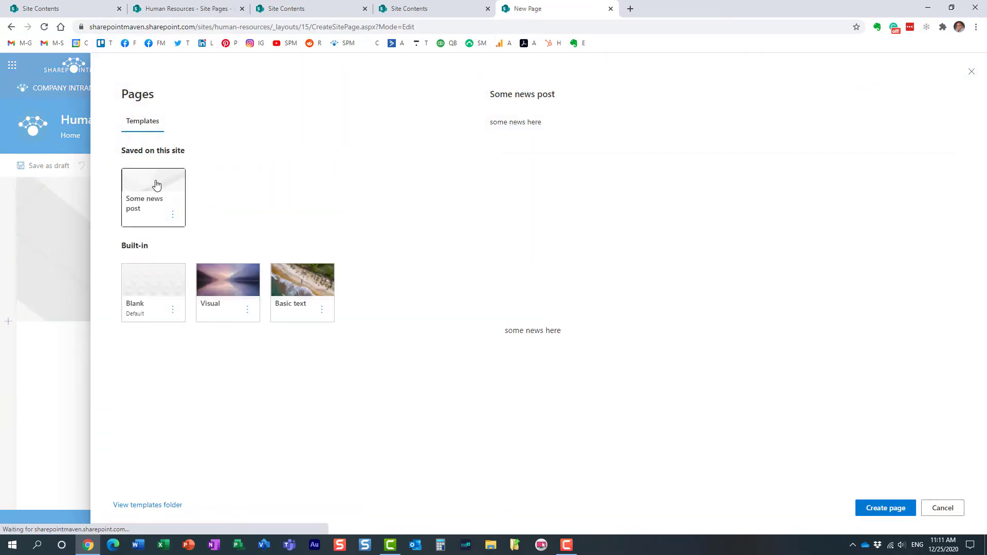
{"action": "left_click", "coordinate": [879, 508]}
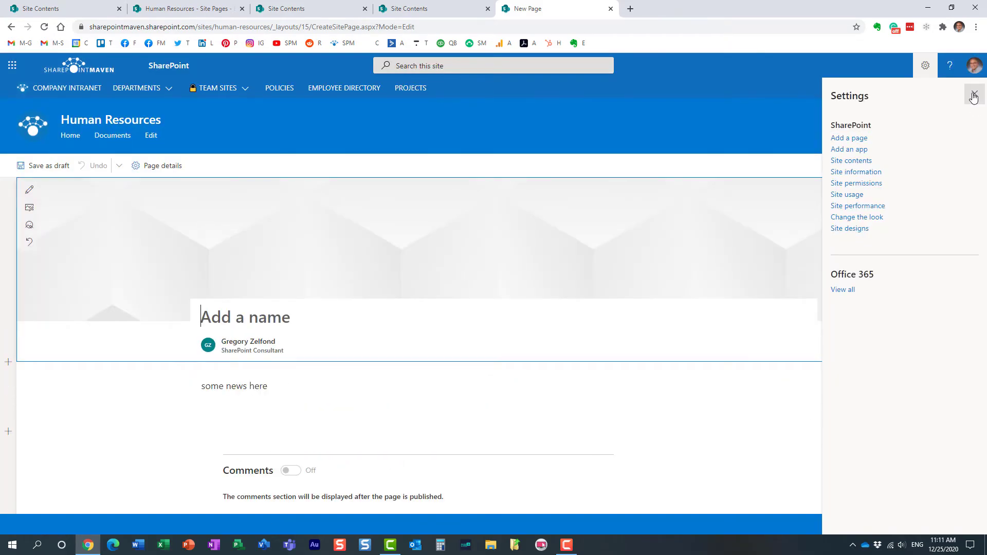
{"action": "left_click", "coordinate": [973, 96]}
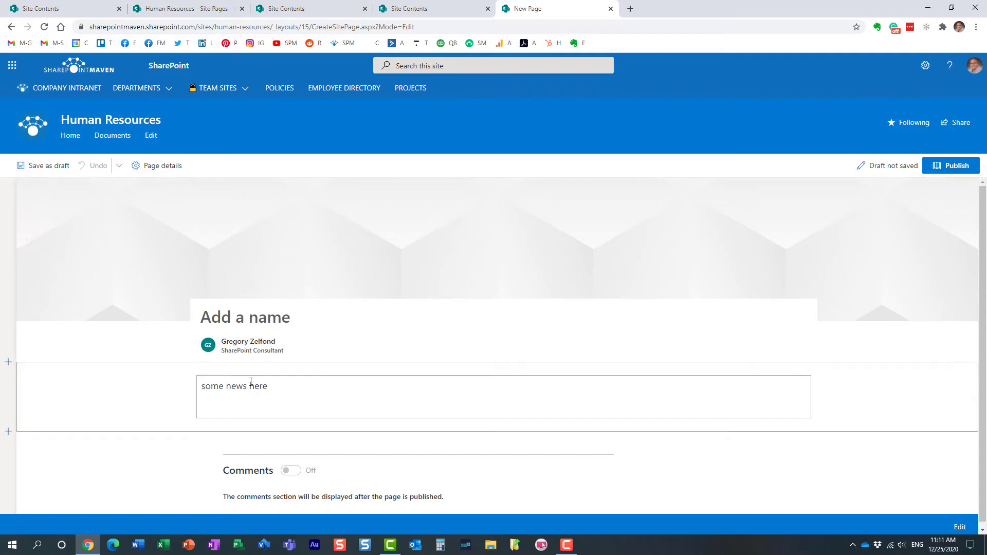
Title the page 'Our new page here' and publish it
{"action": "left_click", "coordinate": [227, 317]}
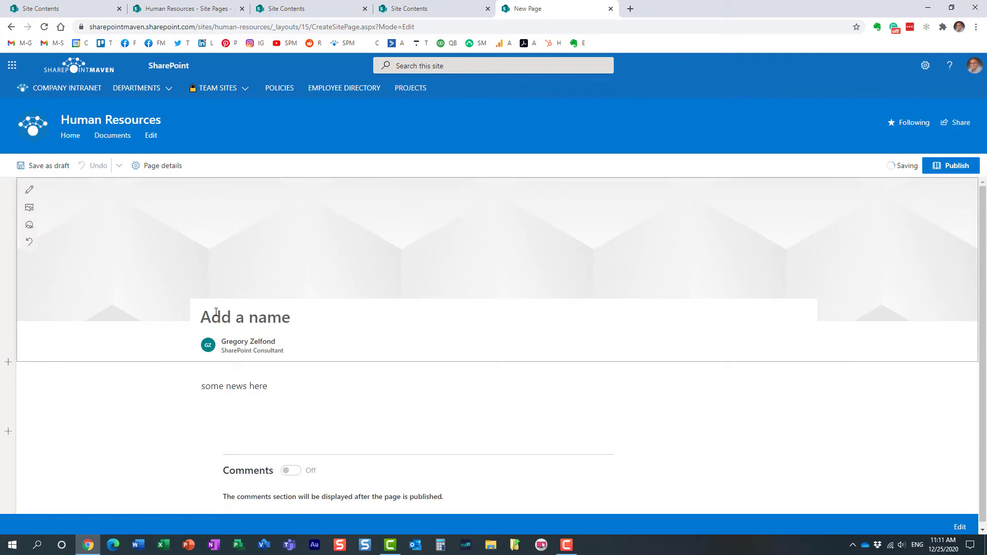
{"action": "type", "text": "Ou"}
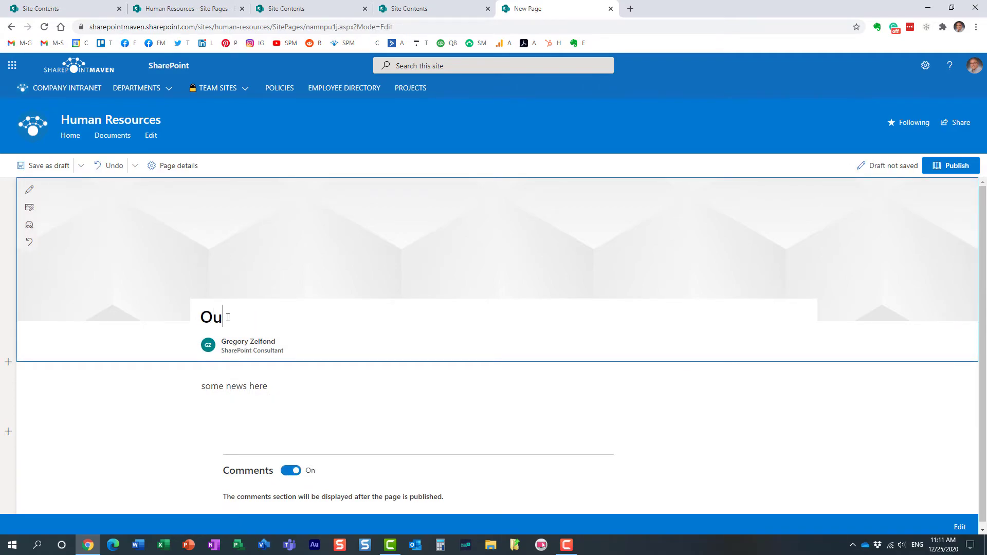
{"action": "type", "text": "r new page "}
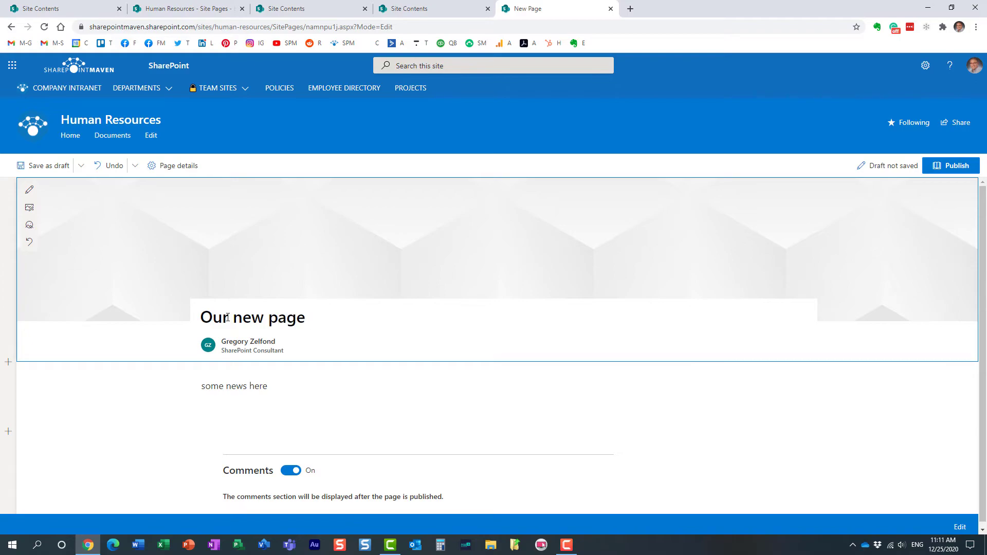
{"action": "type", "text": "here"}
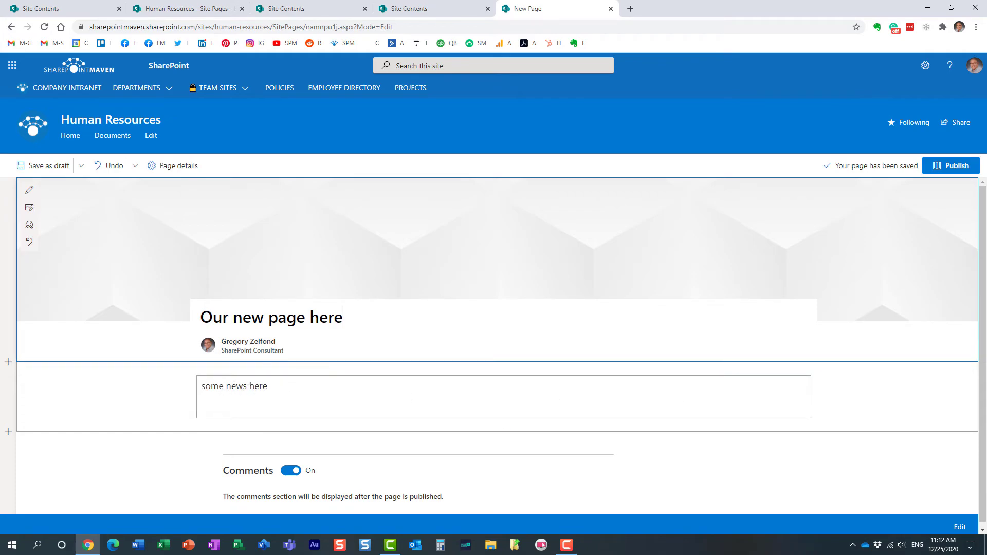
{"action": "left_click", "coordinate": [951, 173]}
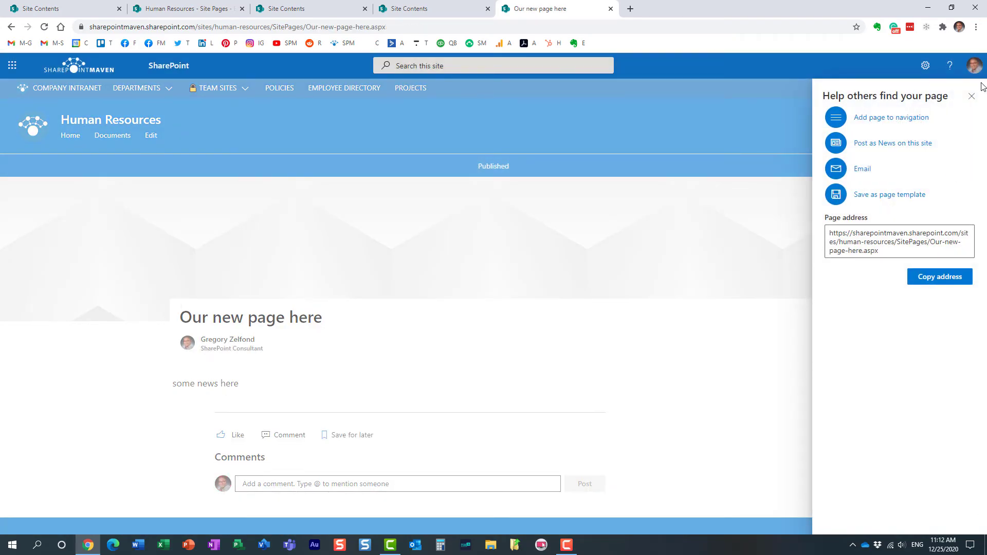
{"action": "left_click", "coordinate": [971, 96]}
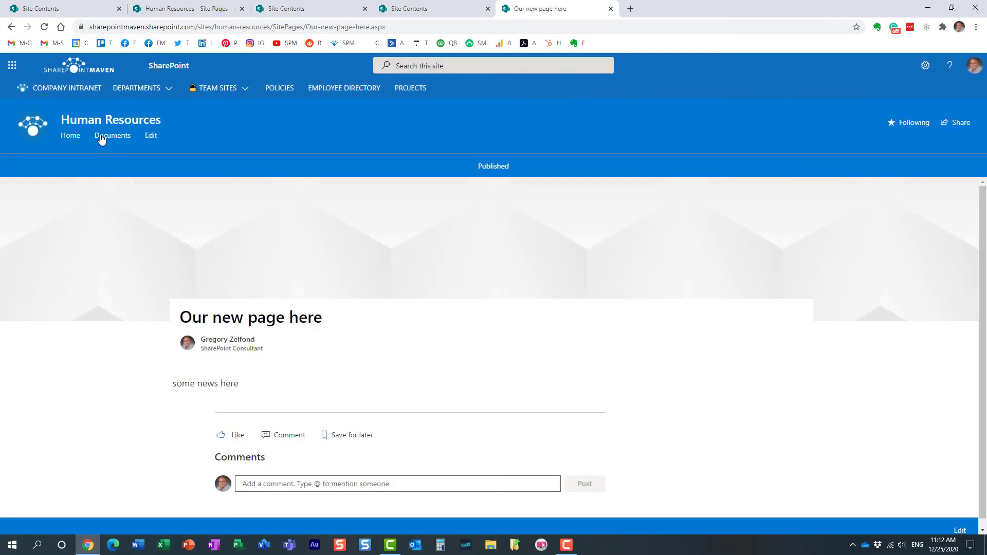
In the Site Pages library, select Some-news-post.aspx and confirm deleting it to the recycle bin
{"action": "left_click", "coordinate": [70, 135]}
{"action": "scroll", "coordinate": [245, 329], "scroll_direction": "down", "scroll_amount": 3}
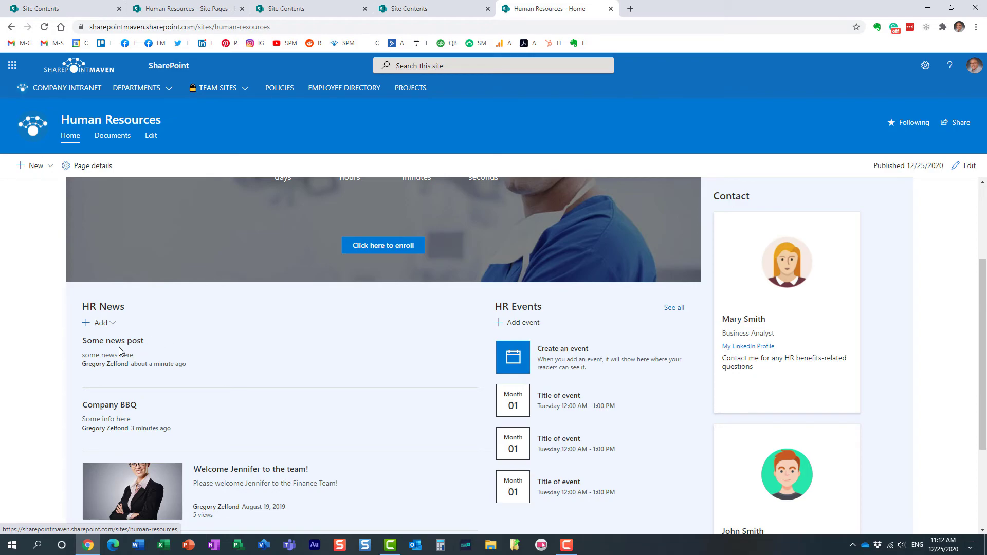
{"action": "left_click", "coordinate": [924, 65]}
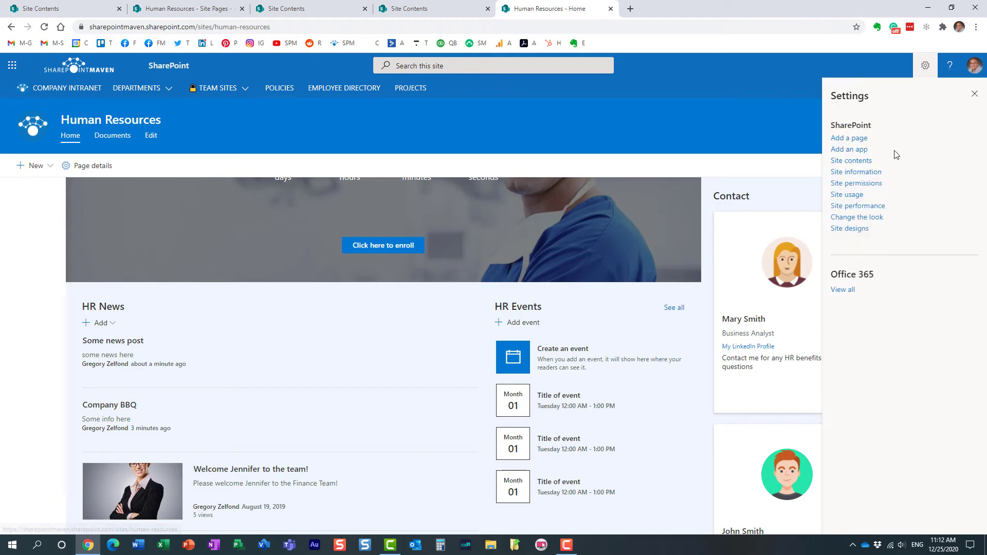
{"action": "left_click", "coordinate": [859, 162]}
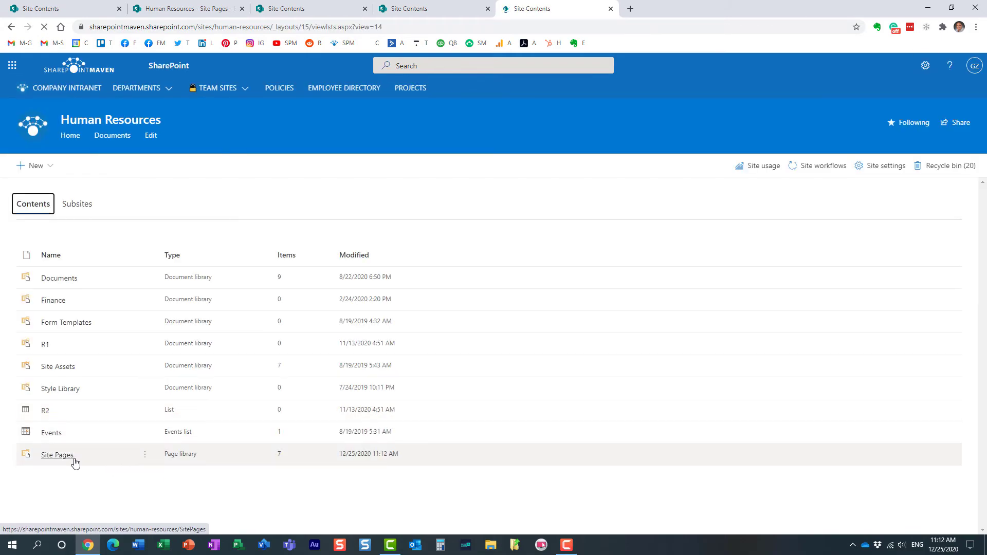
{"action": "left_click", "coordinate": [61, 456]}
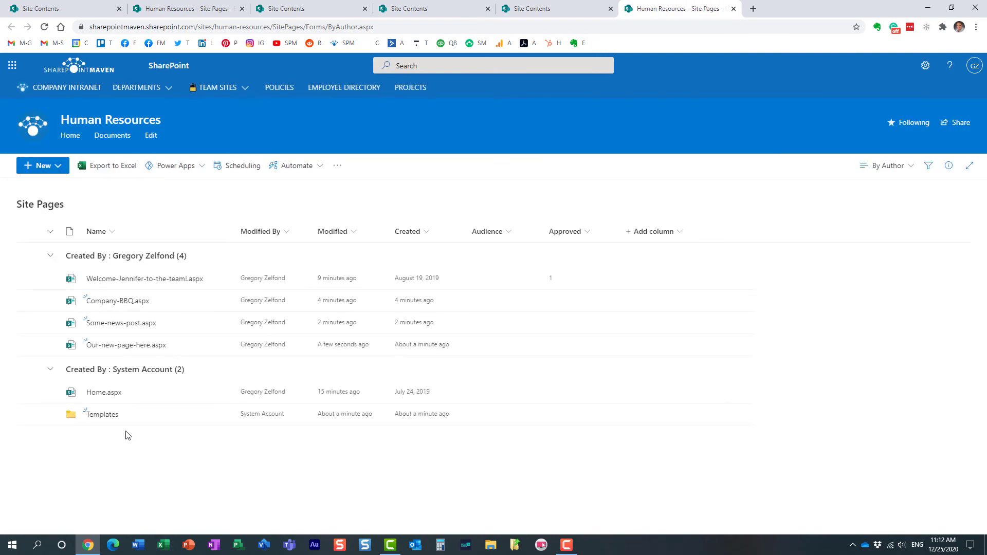
{"action": "left_click", "coordinate": [28, 323]}
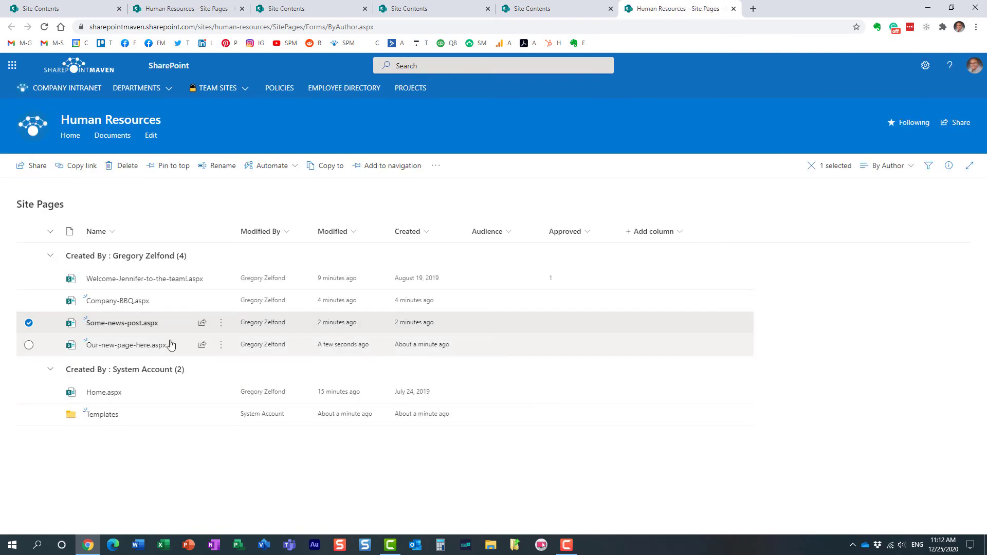
{"action": "left_click", "coordinate": [125, 166]}
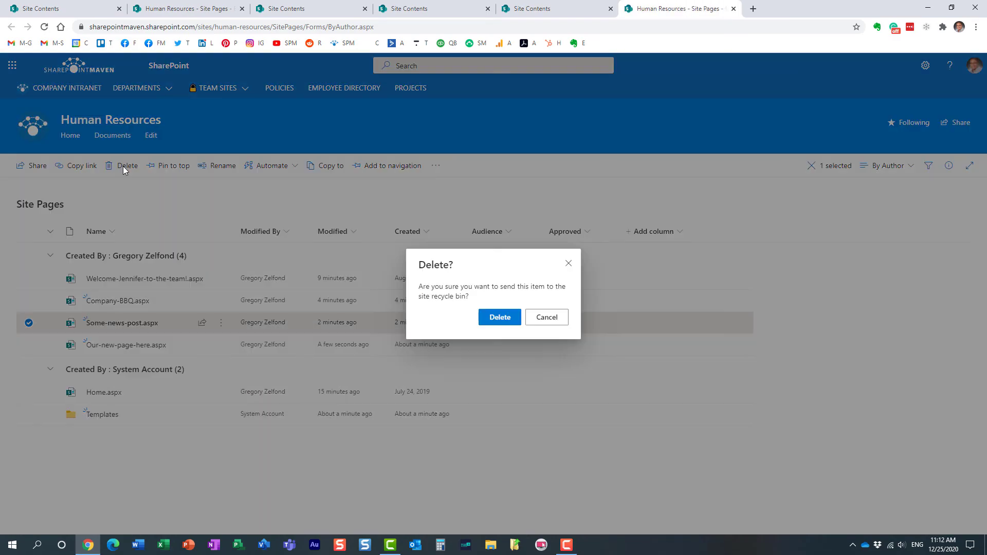
{"action": "left_click", "coordinate": [497, 318]}
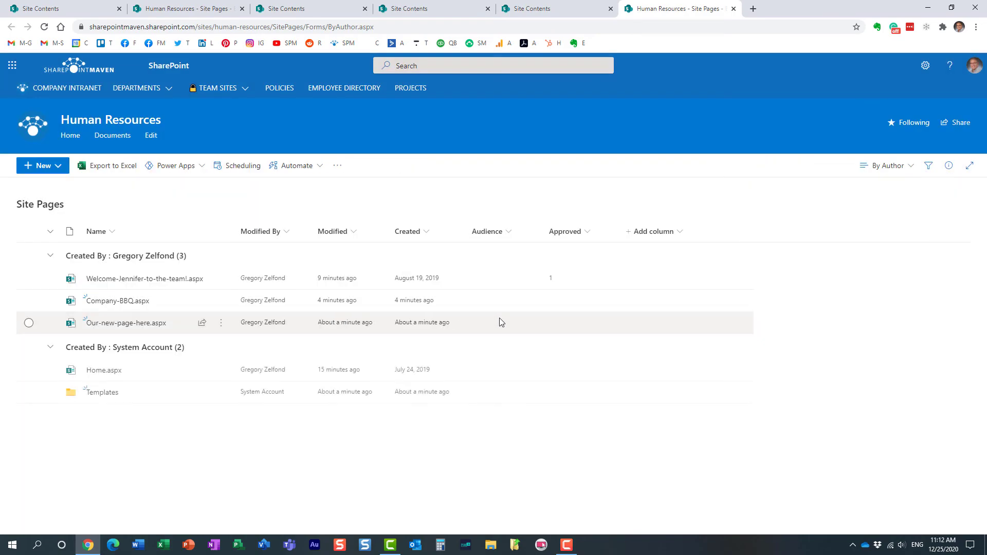
Open Our-new-page-here.aspx from the Site Pages library
{"action": "left_click", "coordinate": [130, 325]}
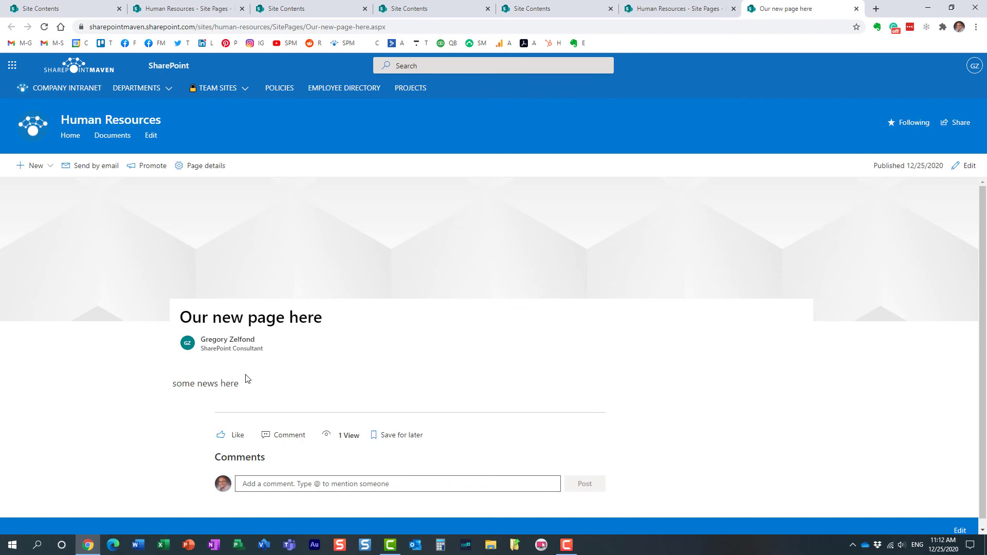